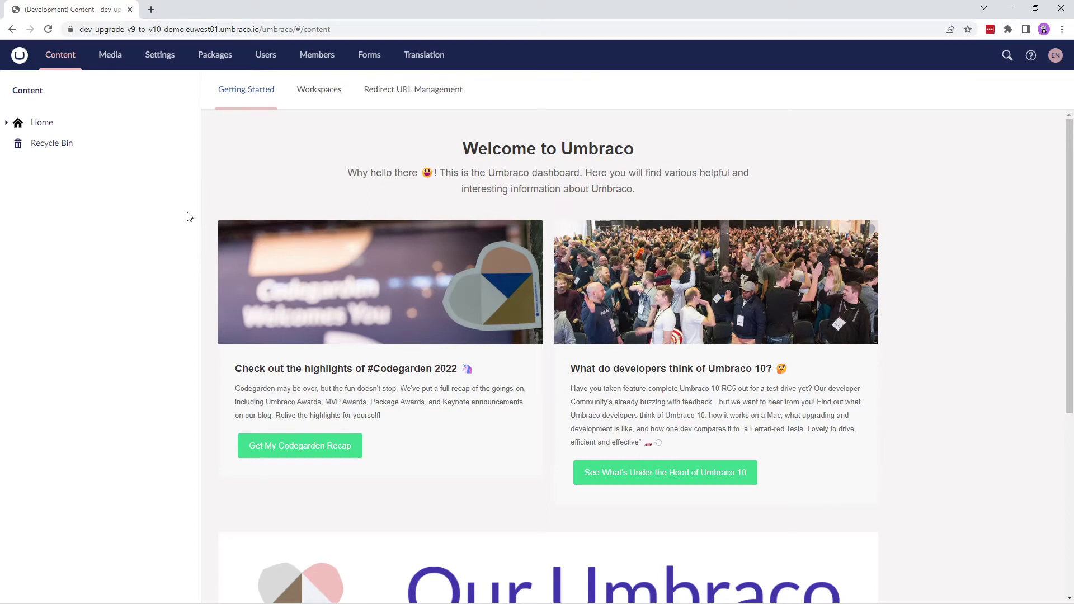
- Create a new form in the Forms section named 'Contact Us'
click(369, 56)
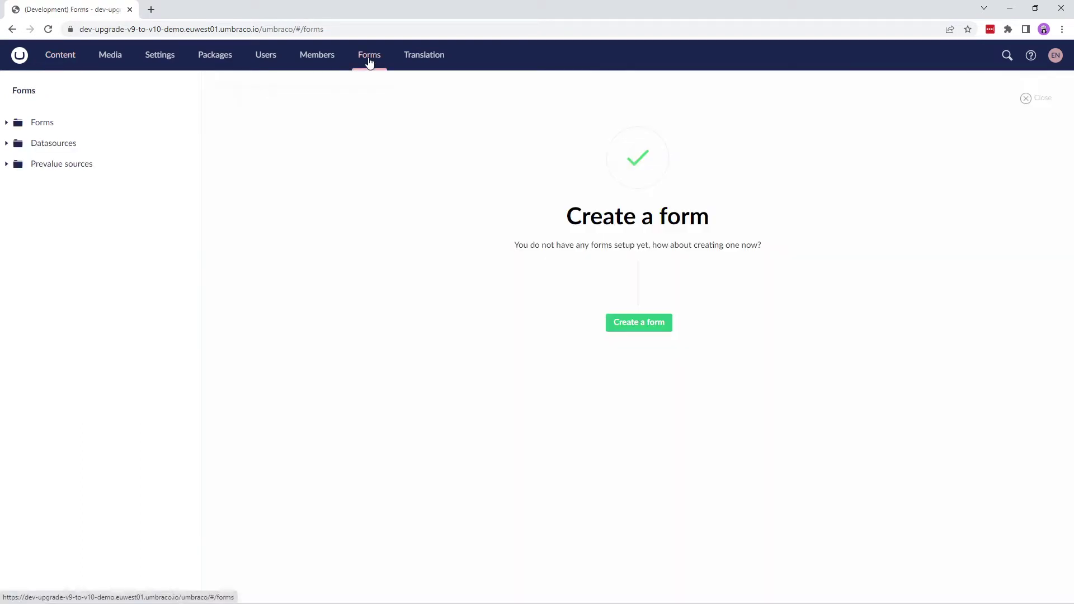
click(641, 327)
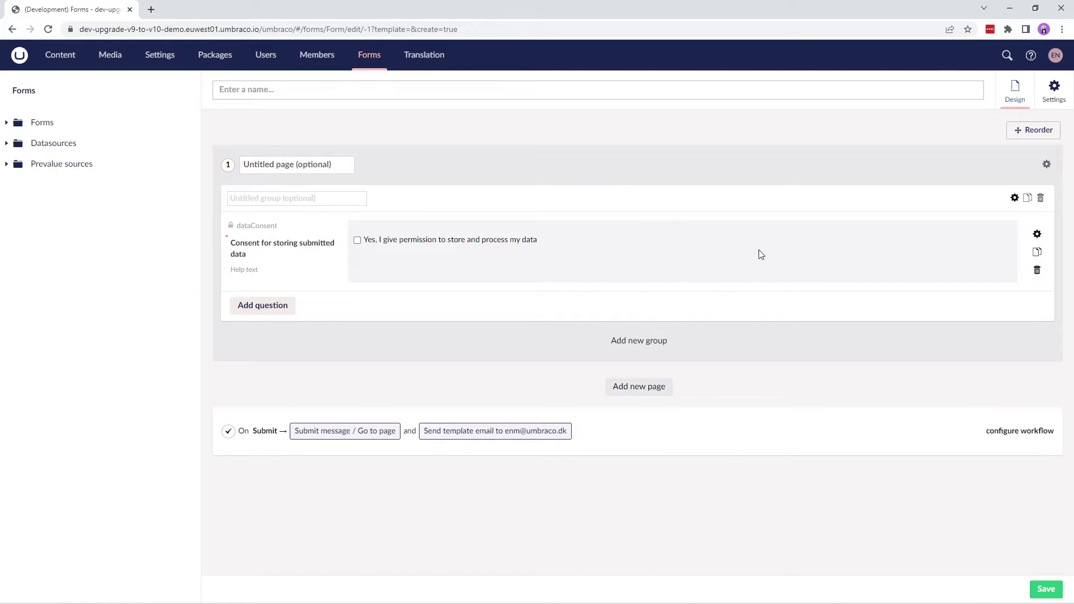
click(305, 94)
text(Contact Us)
- Title the first page 'Contact Us' and name its group 'Contact Details'
click(260, 165)
text(Contact Us)
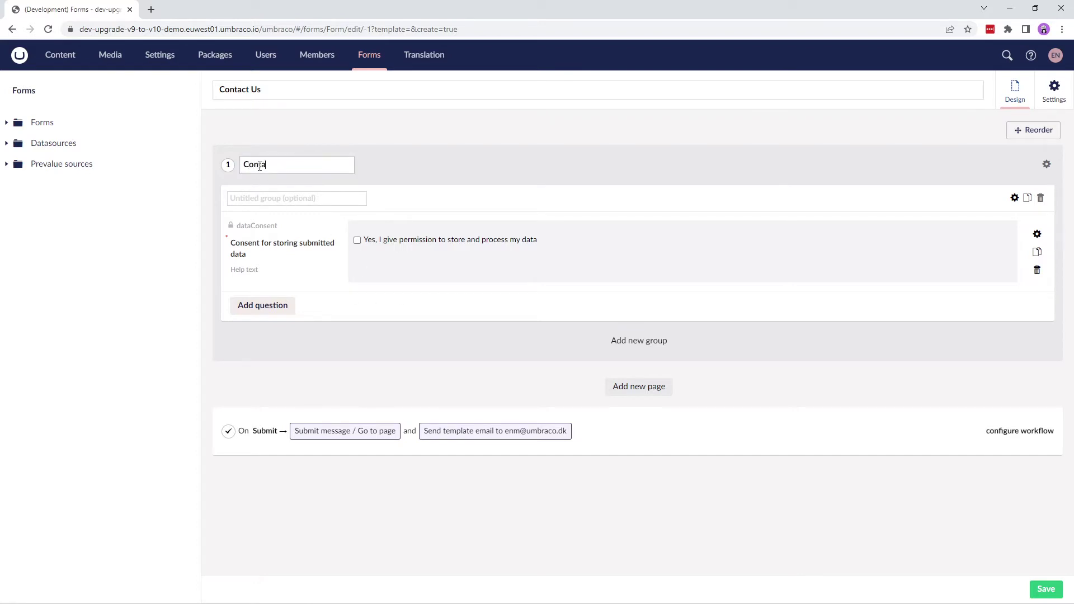
click(256, 198)
text(Cont)
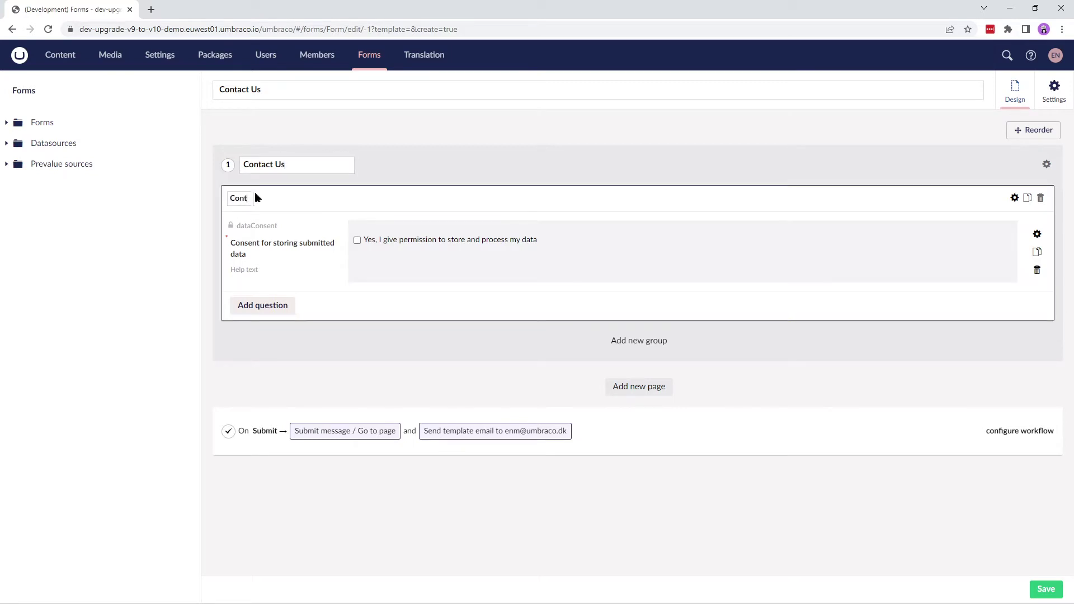
text(act Details)
- Add a question titled 'Name' with help text 'Enter your first name' and list the answer types
click(255, 310)
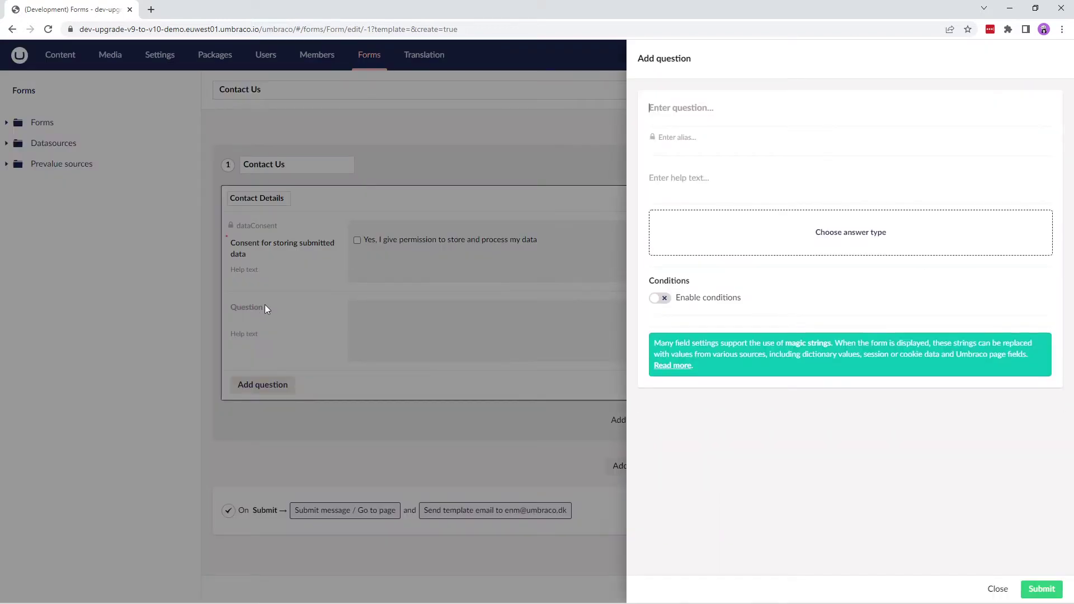
click(684, 108)
text(Name)
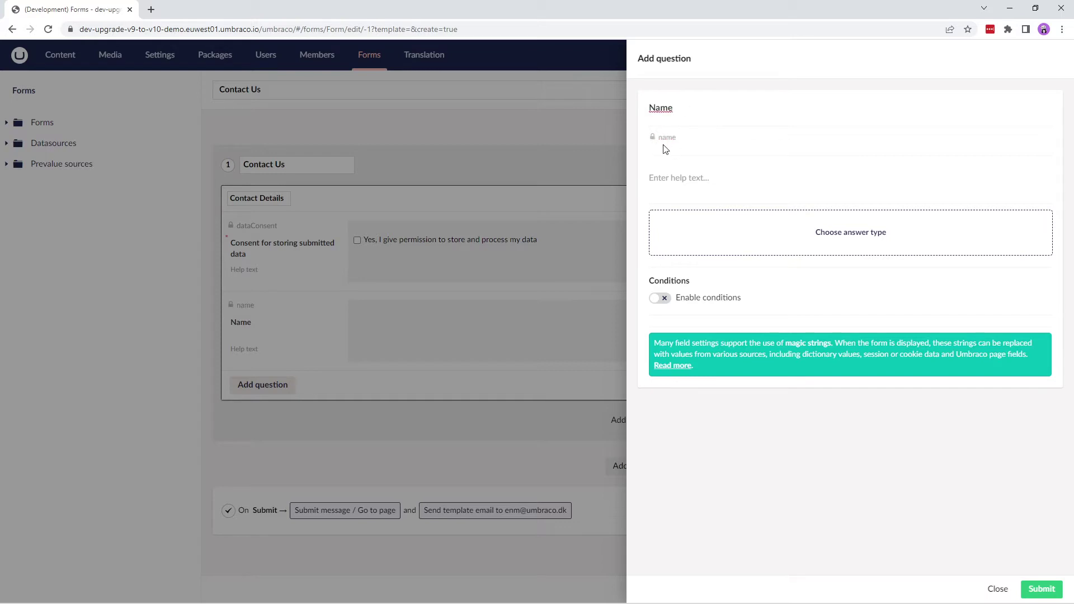
click(680, 182)
text(Enter your first name)
click(840, 244)
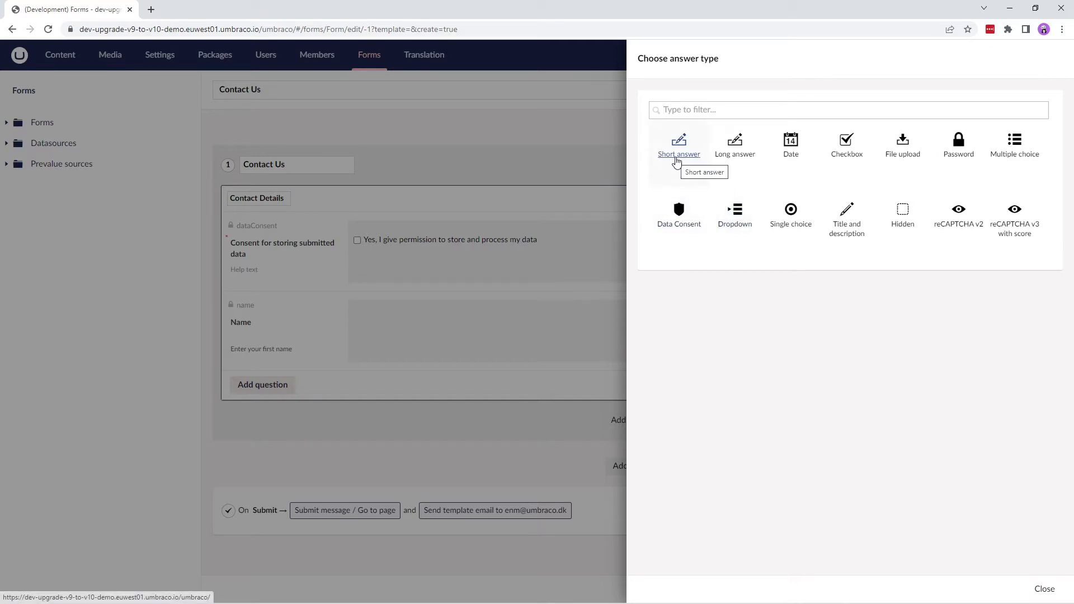
- Make Name a Short answer question with field type text
click(676, 159)
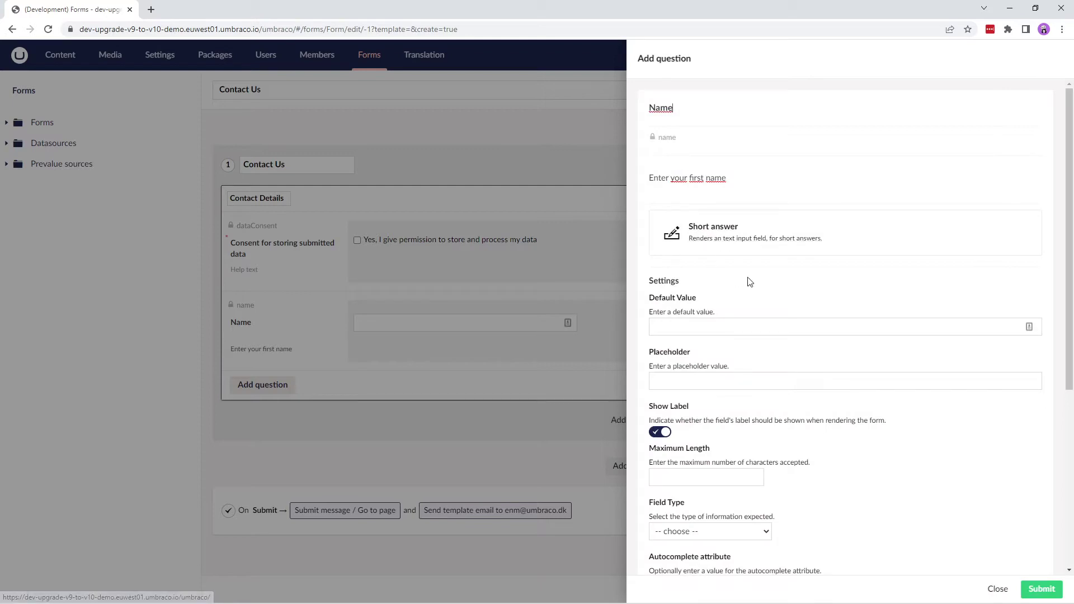
scroll(750, 281, down, 5)
scroll(750, 282, up, 5)
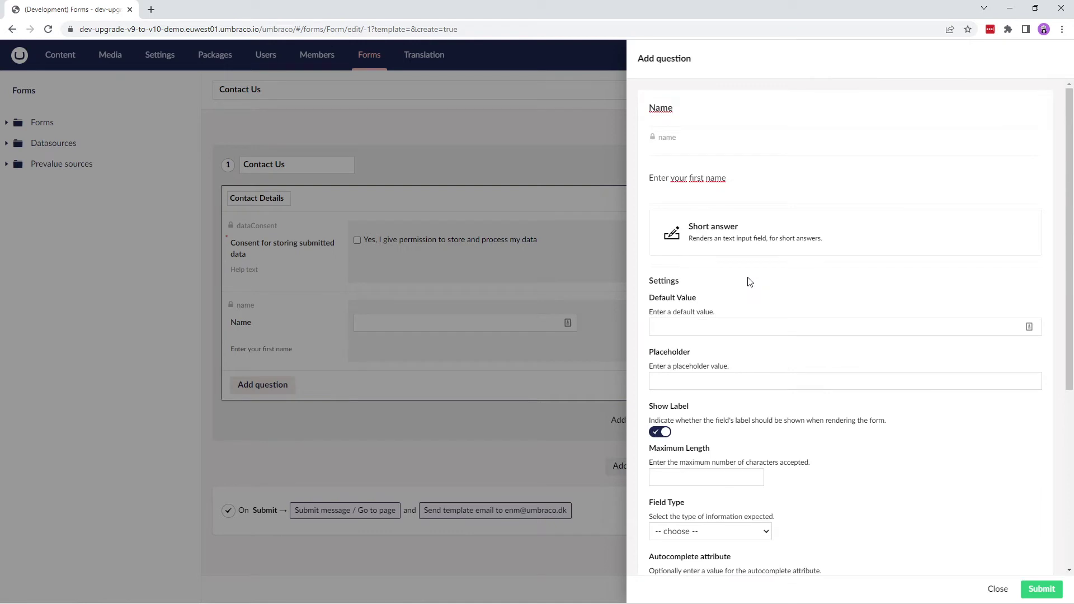
scroll(749, 281, down, 2)
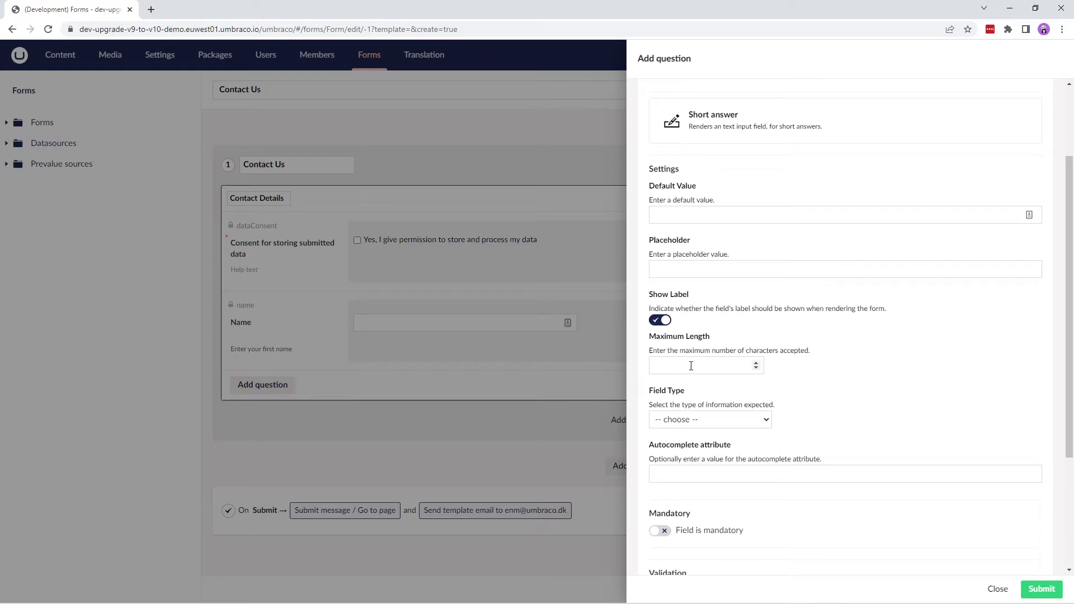
click(687, 420)
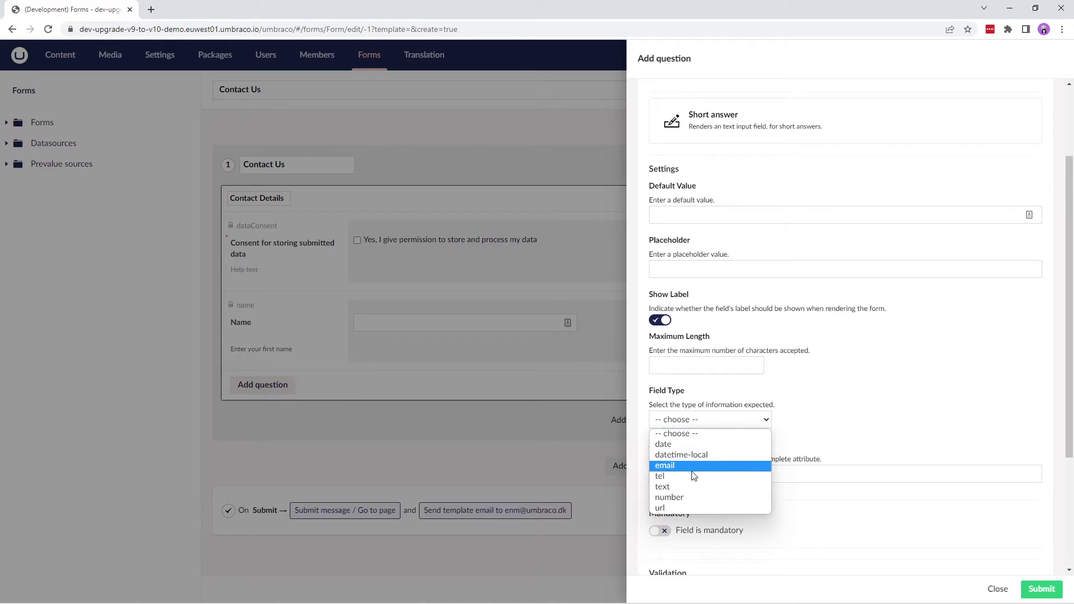
click(673, 487)
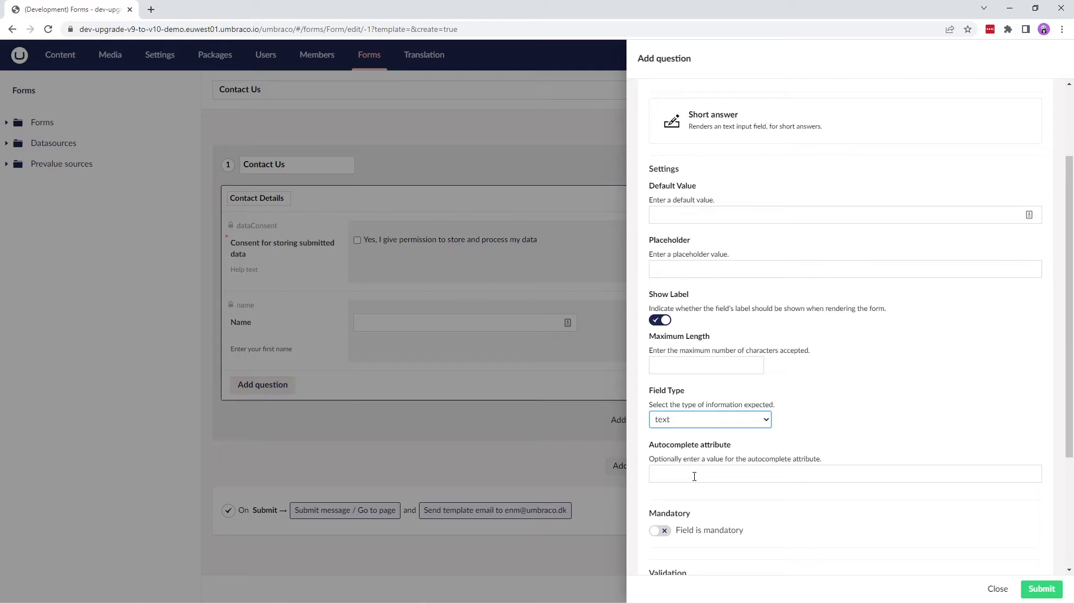
- Mark Name mandatory, leave validation and conditions unset, and submit the question
click(694, 476)
scroll(695, 470, down, 3)
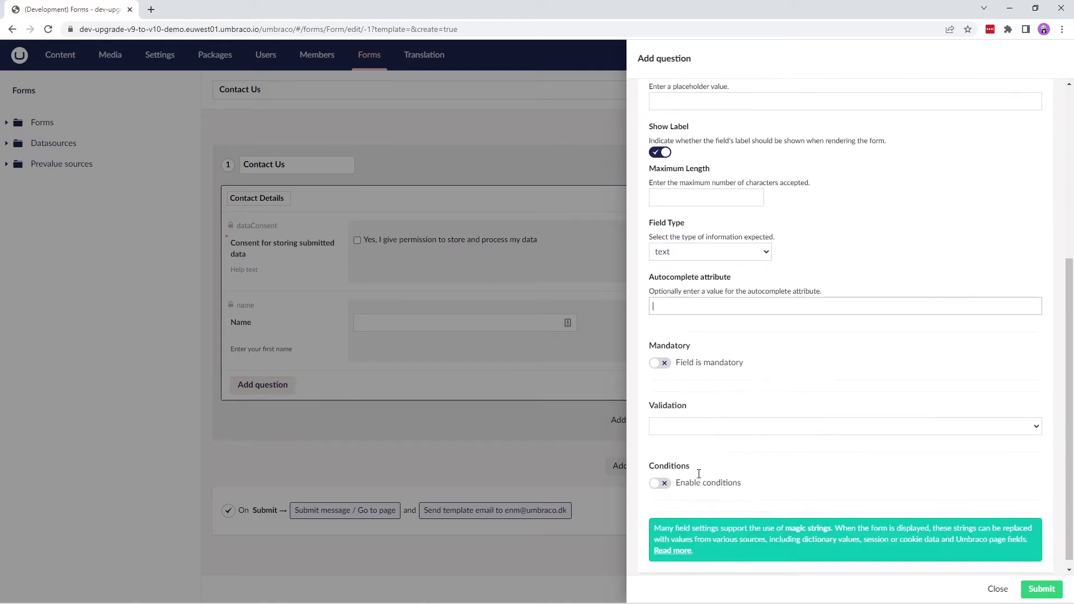
click(663, 363)
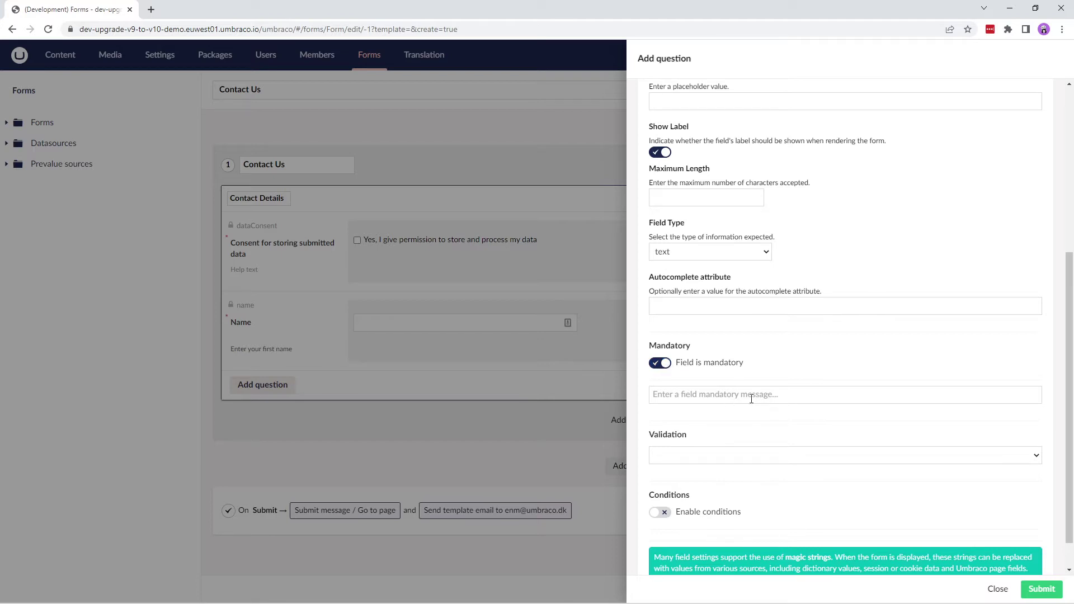
scroll(751, 400, down, 1)
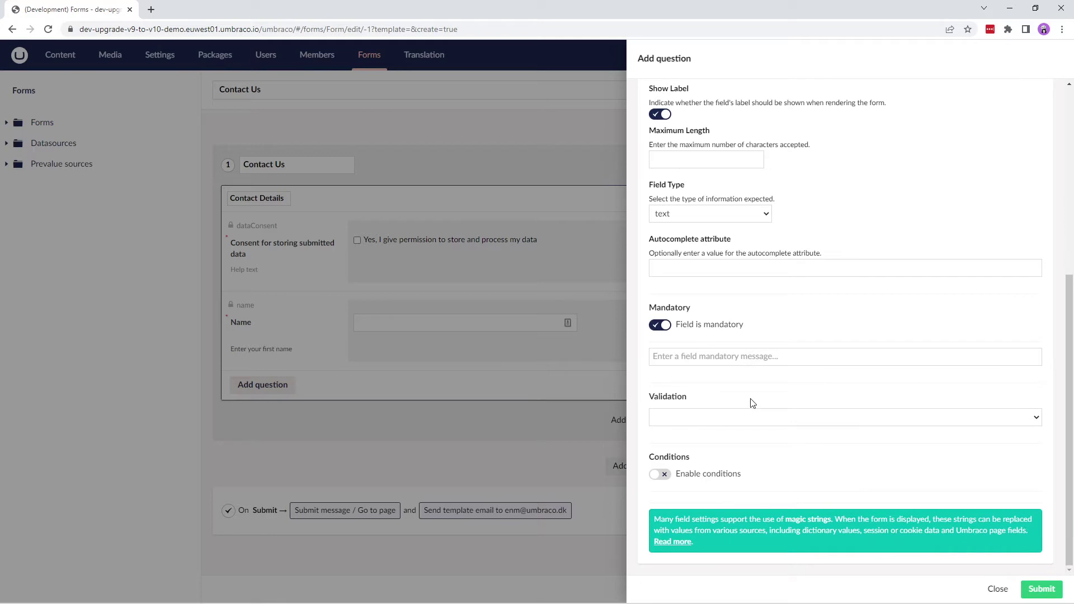
click(752, 421)
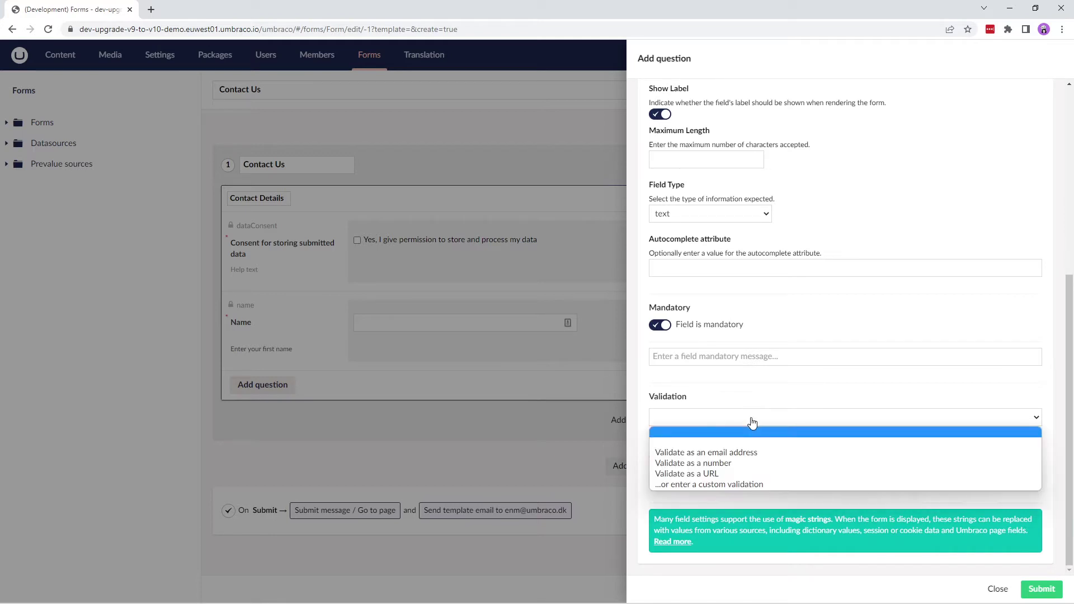
click(756, 412)
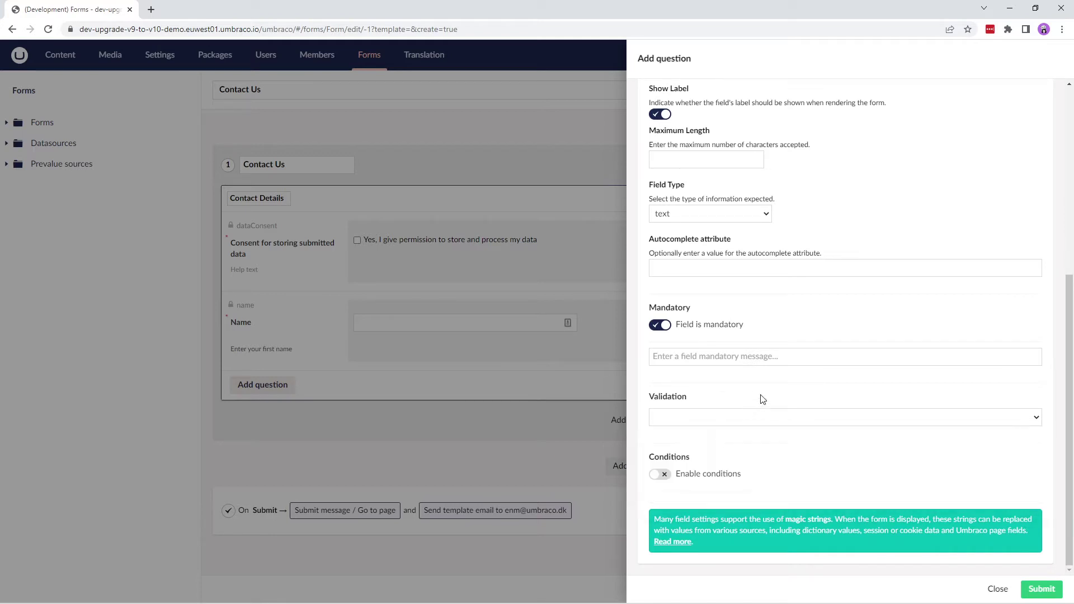
click(660, 475)
click(660, 480)
click(1041, 589)
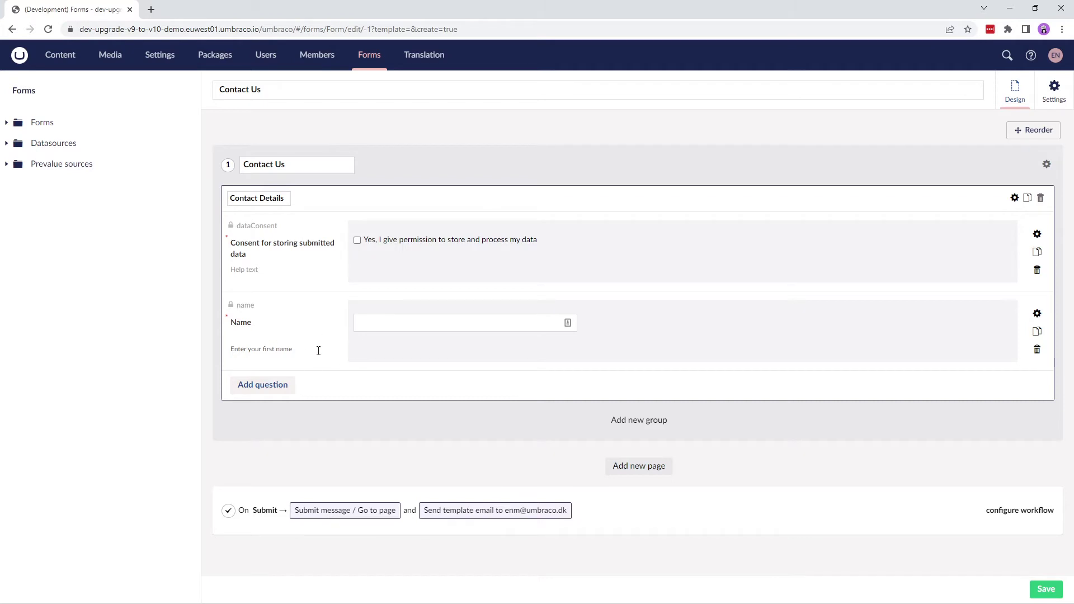
- Add an 'Email' question as a Short answer with field type email
click(261, 384)
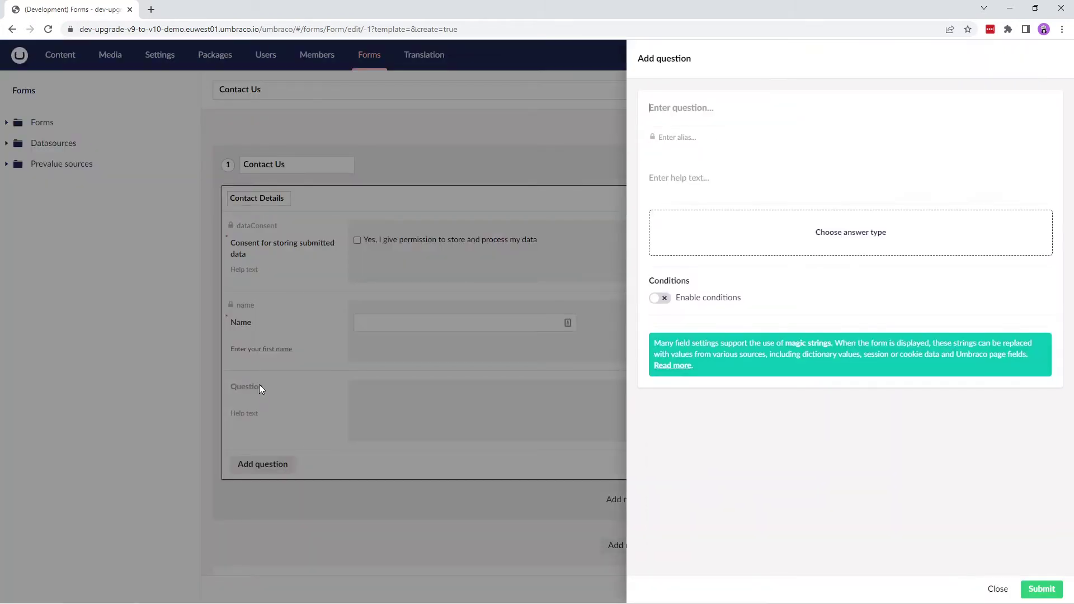
text(Email)
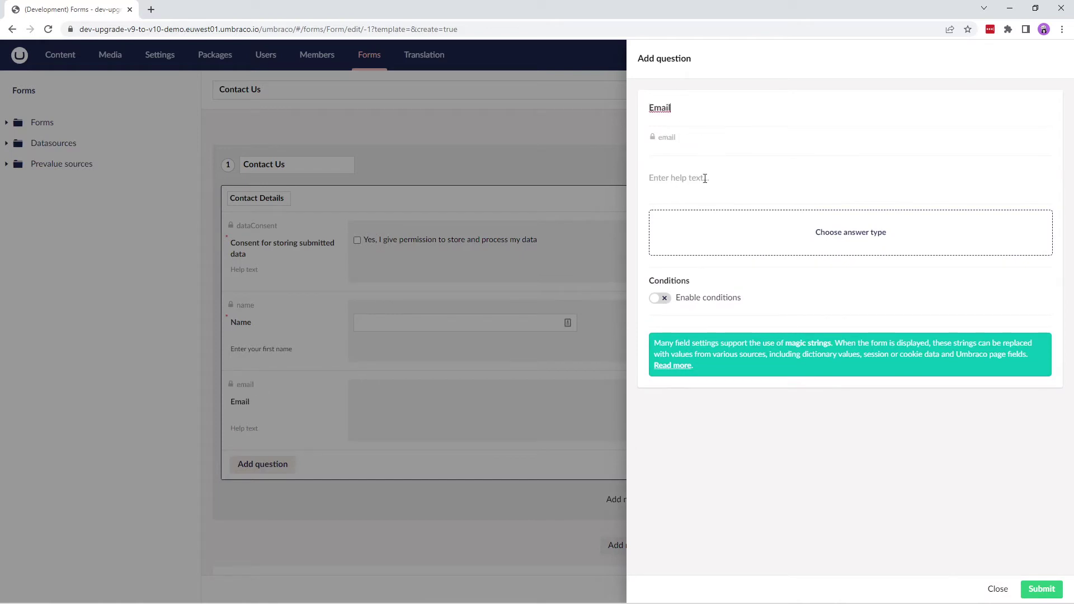
click(700, 236)
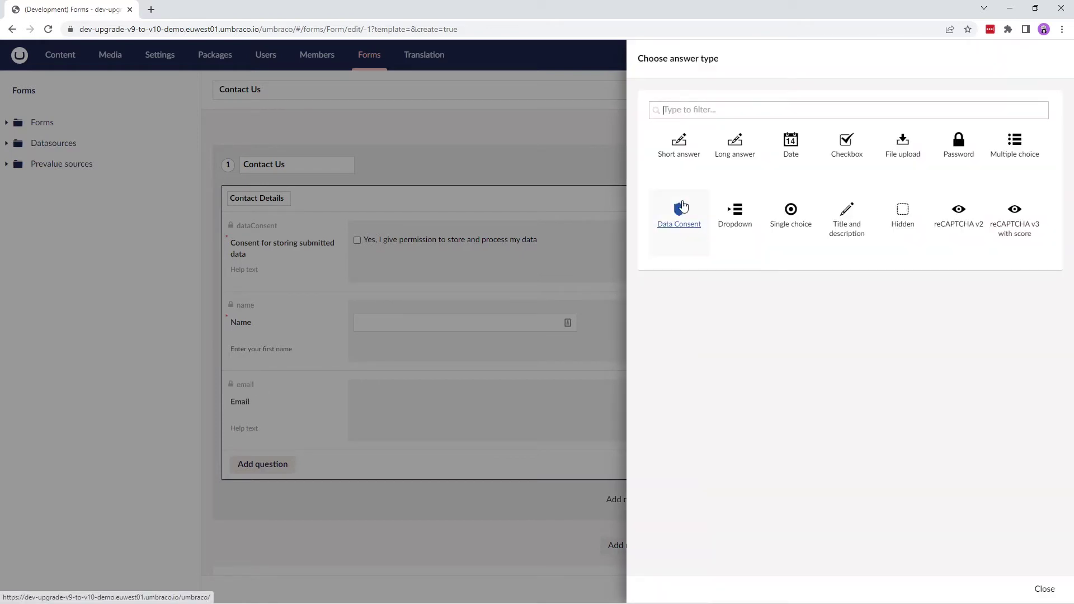
click(674, 161)
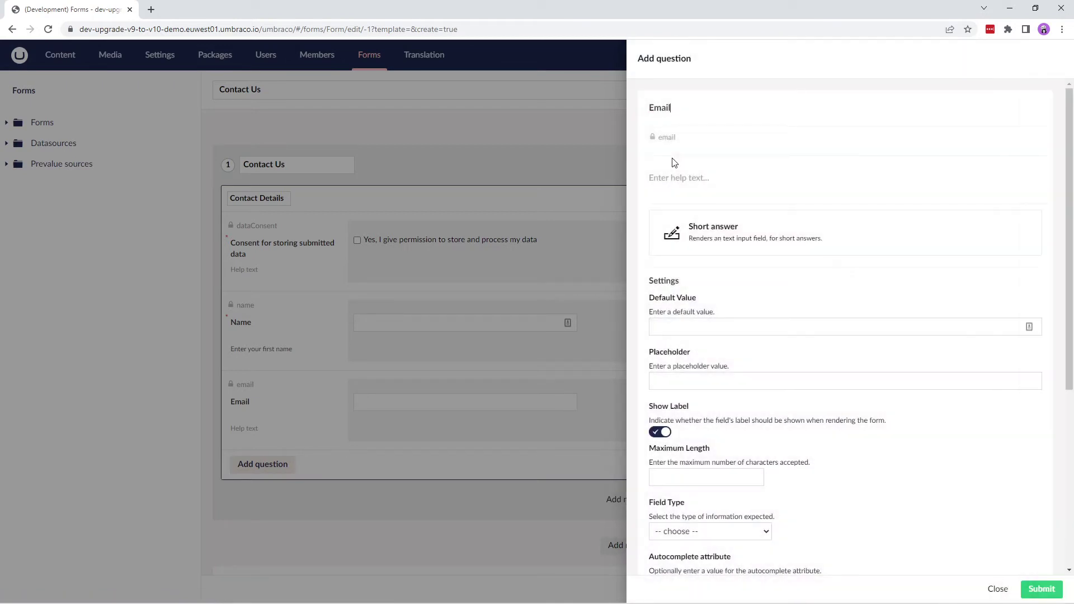
scroll(728, 319, down, 3)
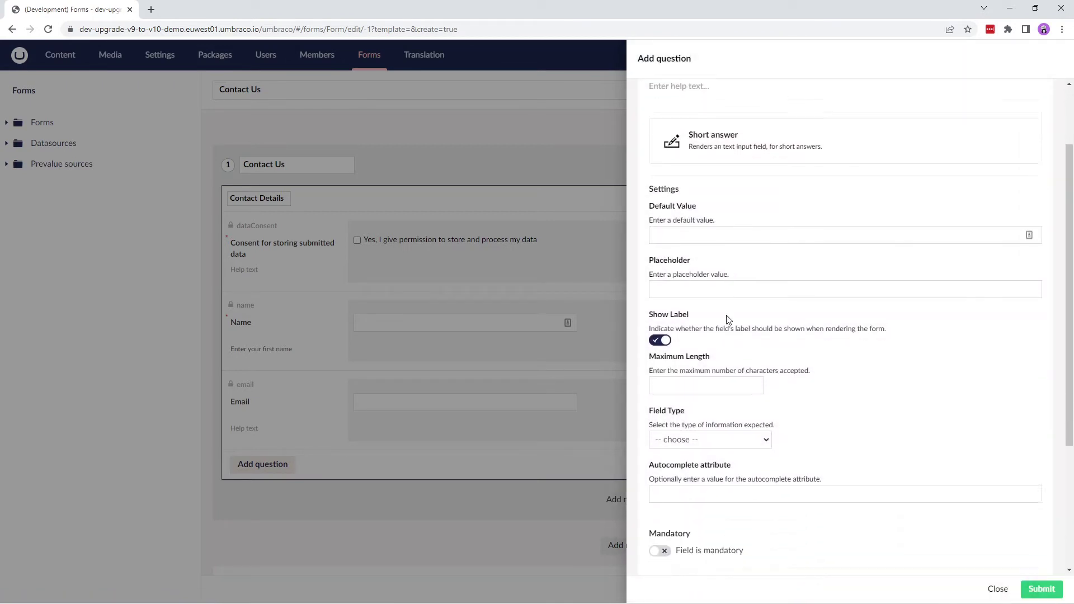
click(726, 307)
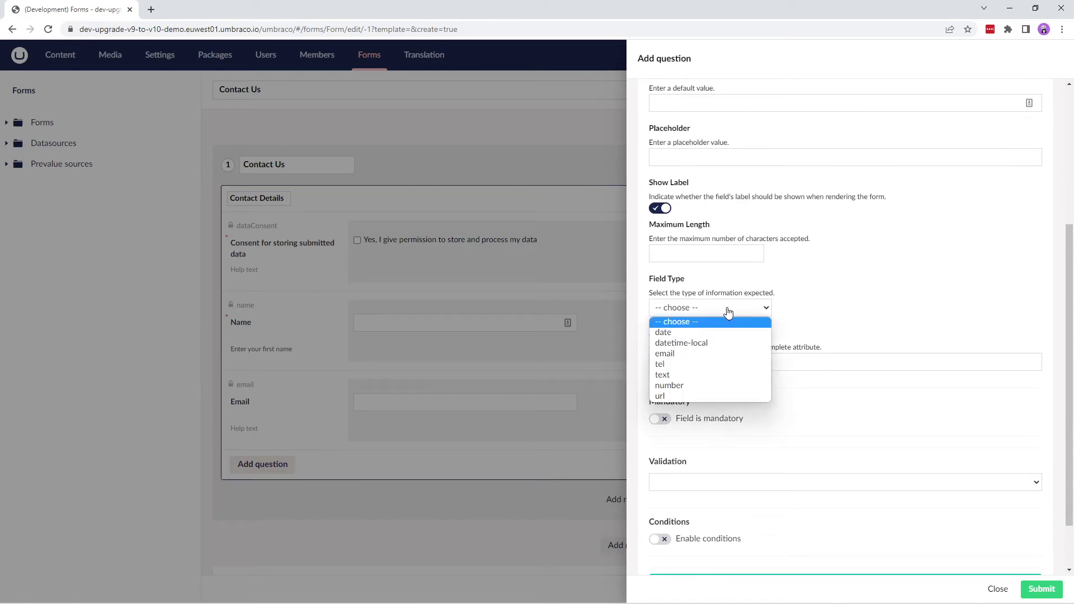
click(685, 354)
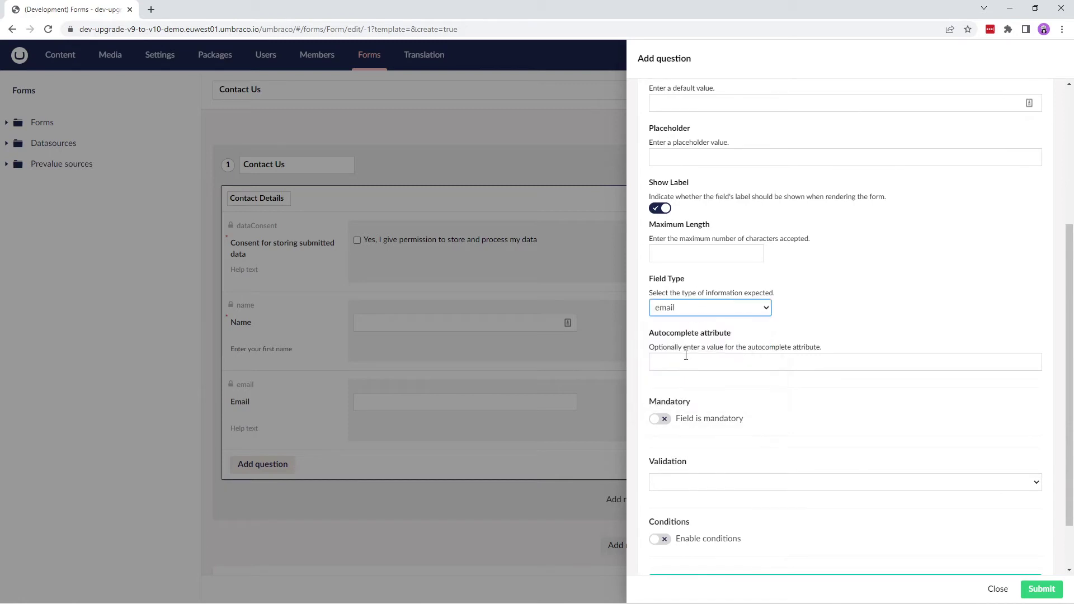
- Make Email mandatory, validate it as an email address, and submit it
scroll(686, 355, down, 1)
click(666, 355)
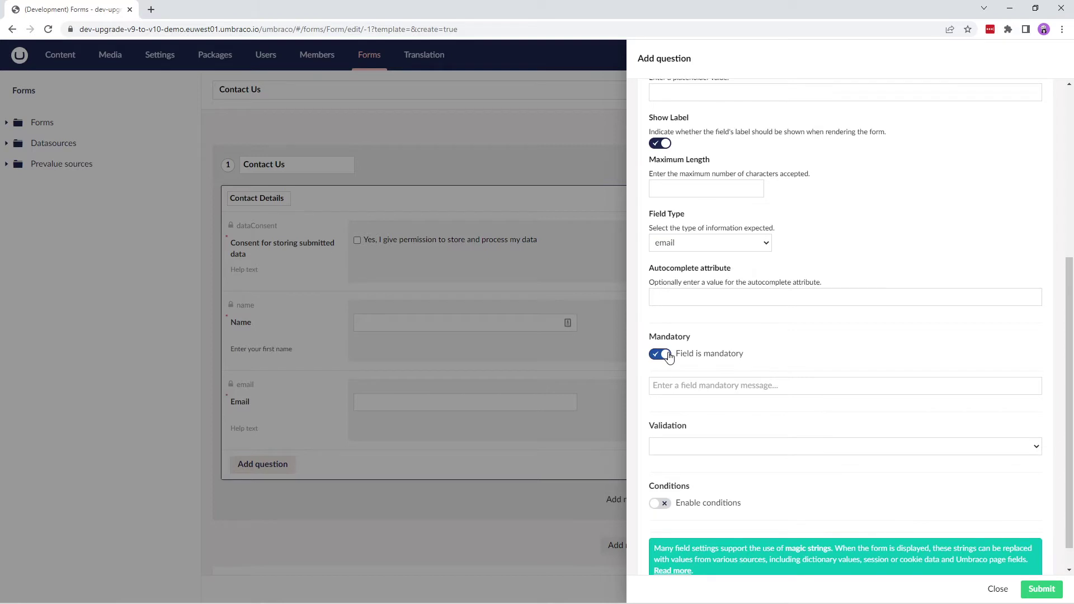
click(676, 445)
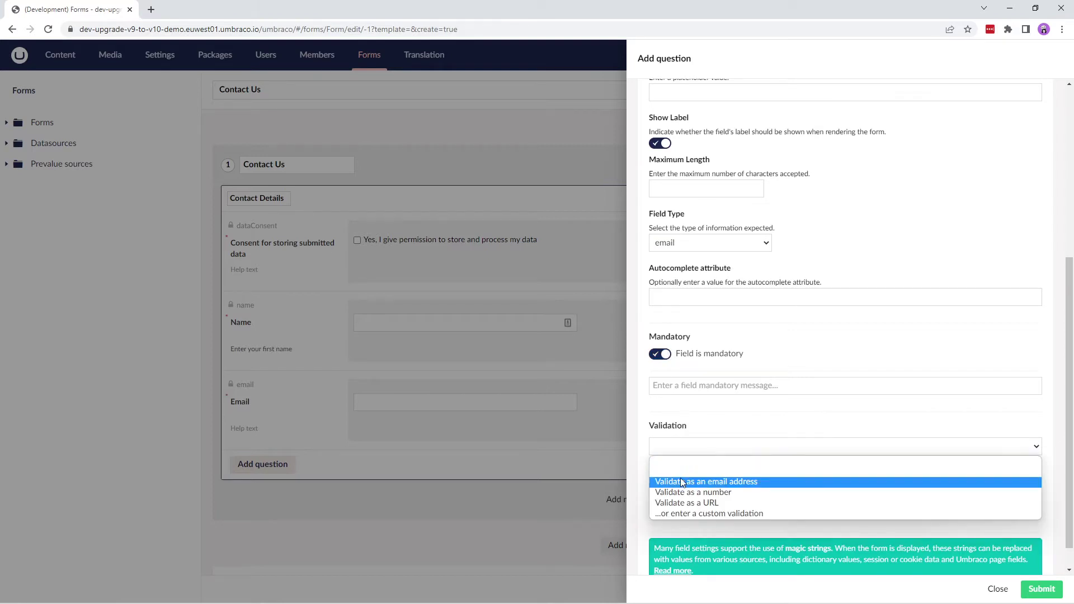
click(734, 482)
scroll(733, 484, down, 3)
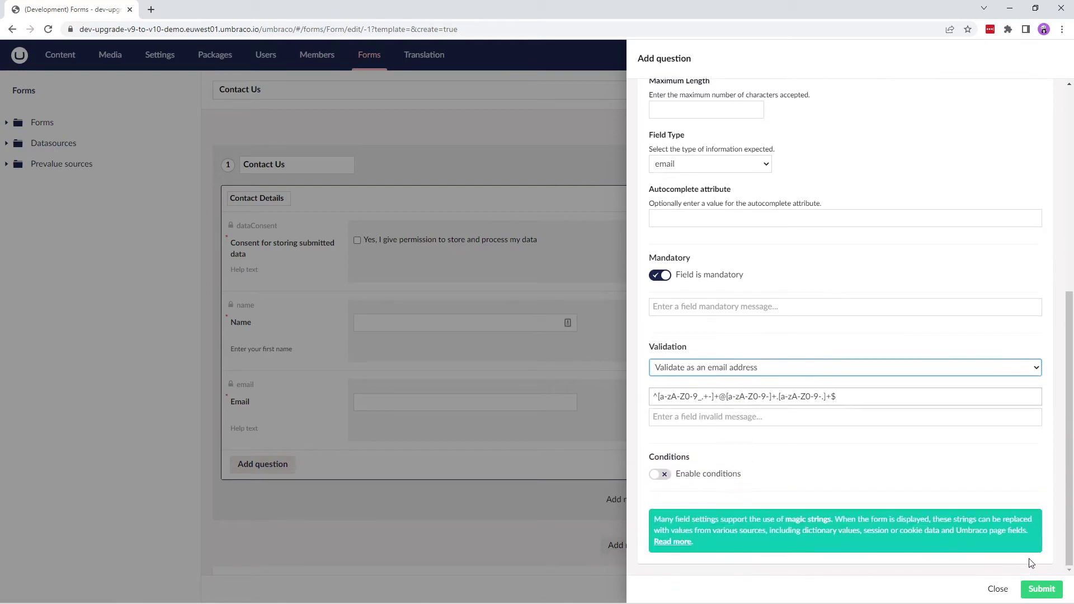
click(1038, 592)
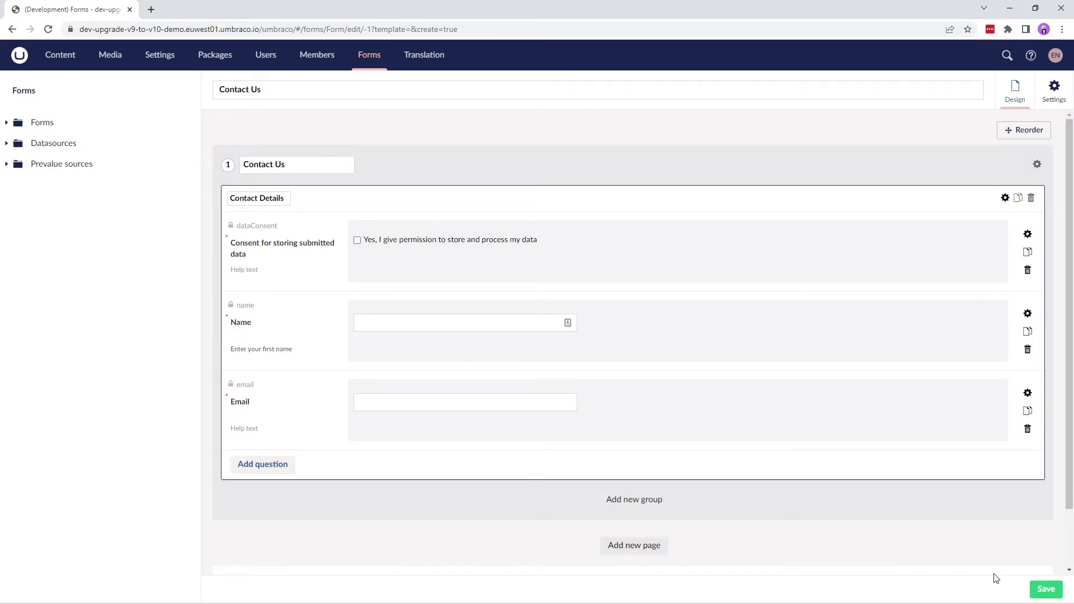
- Add a 'Message' question with a Long answer text area and submit it
click(264, 465)
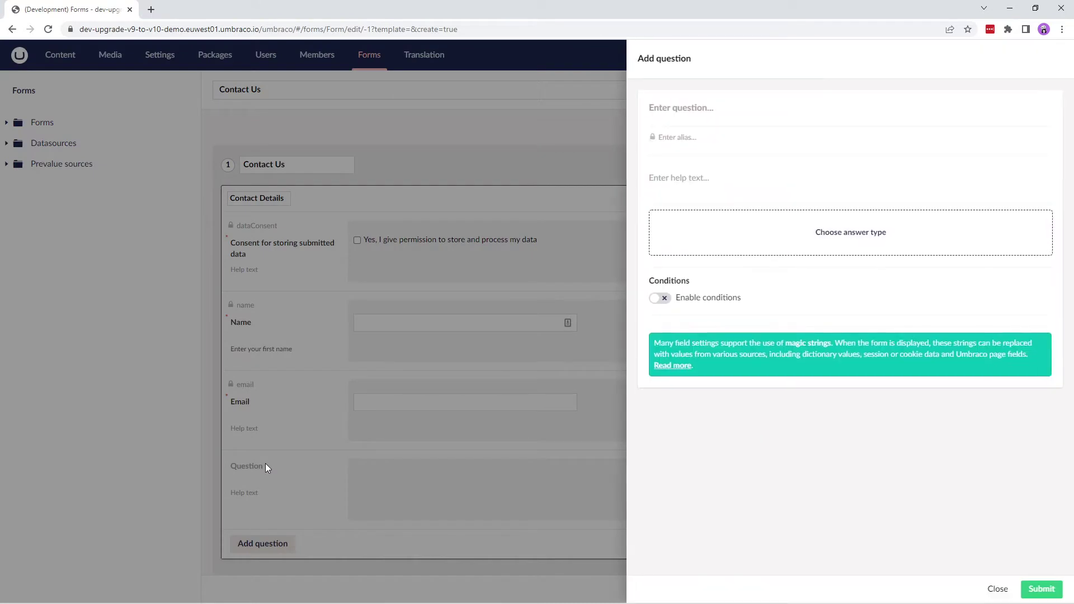
text(Message)
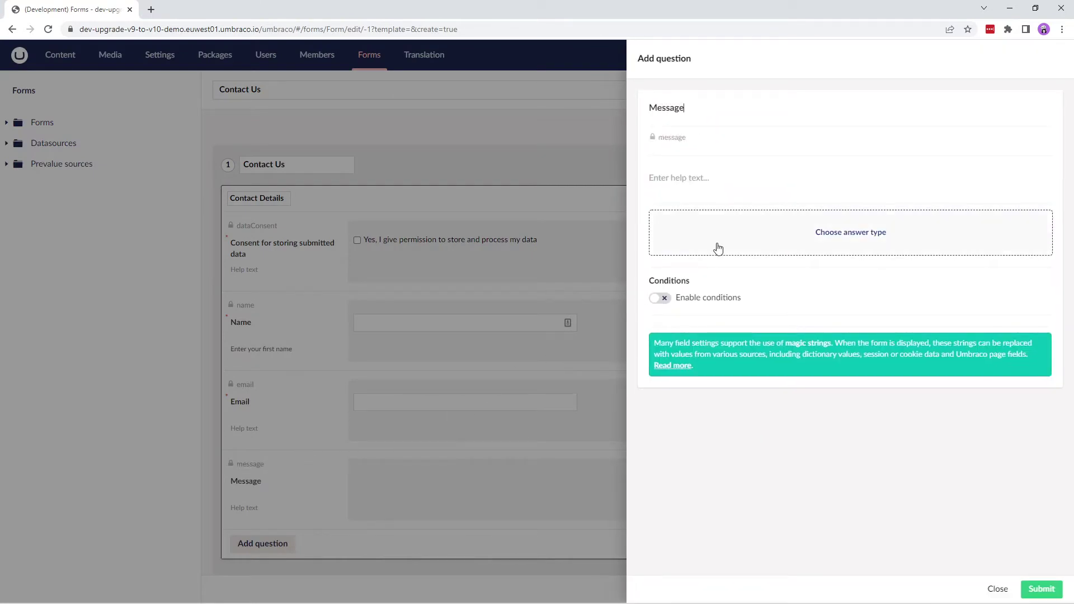
click(728, 239)
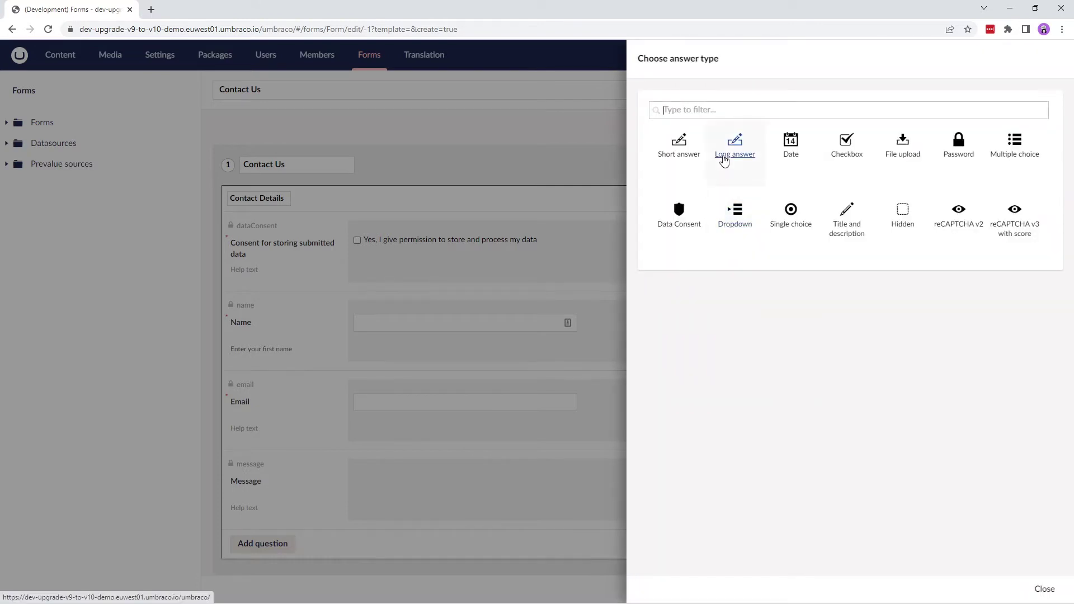
click(724, 157)
scroll(720, 190, down, 2)
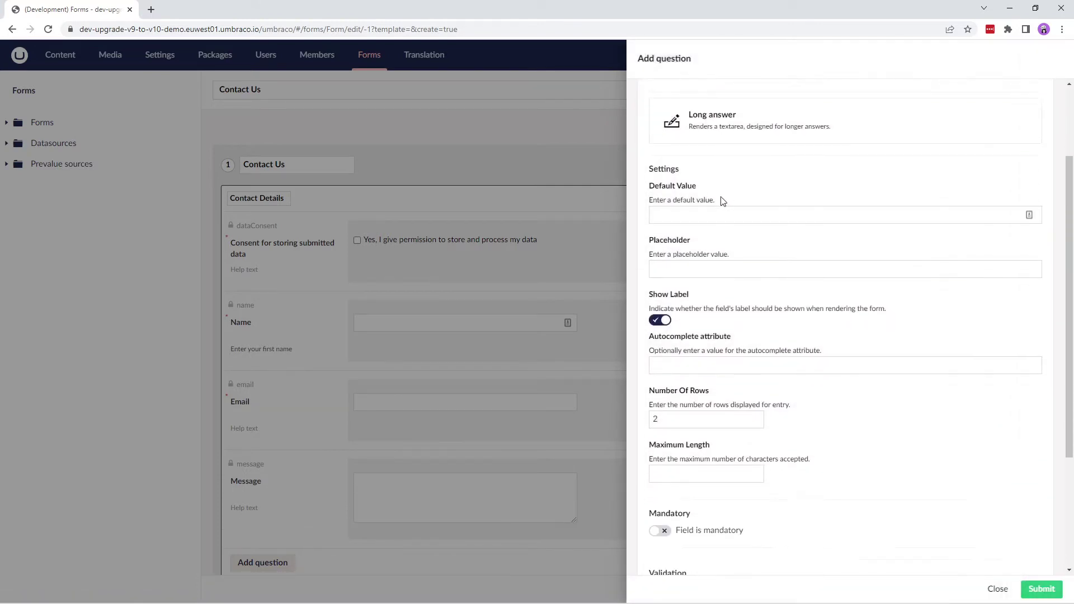
scroll(724, 212, down, 3)
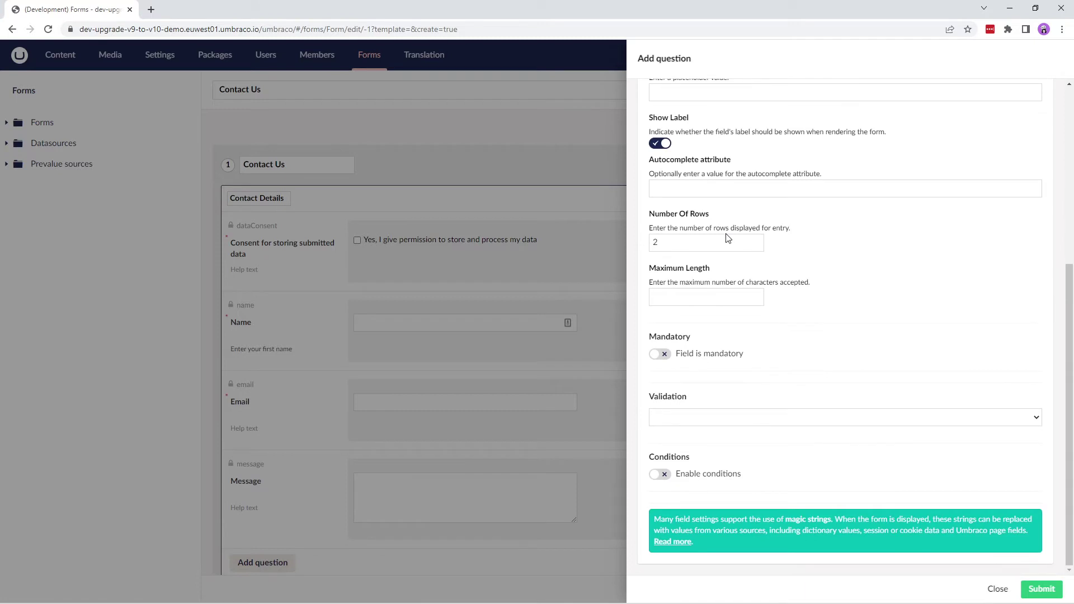
click(1042, 589)
scroll(877, 517, down, 2)
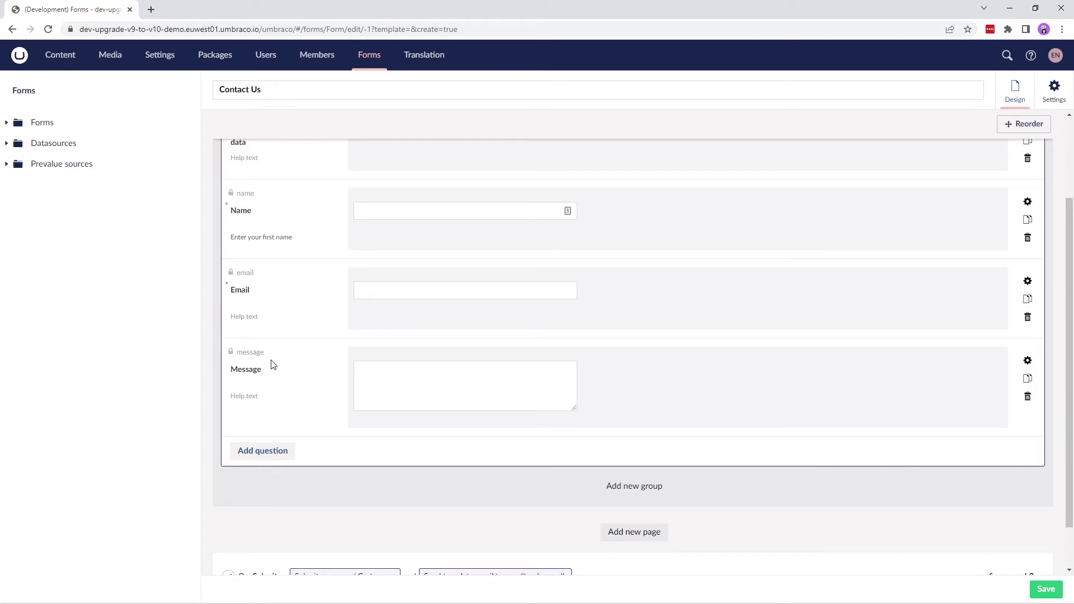
scroll(272, 381, down, 1)
- Add a 'Phone Number' Short answer question with field type number
click(267, 394)
text(Phone Number)
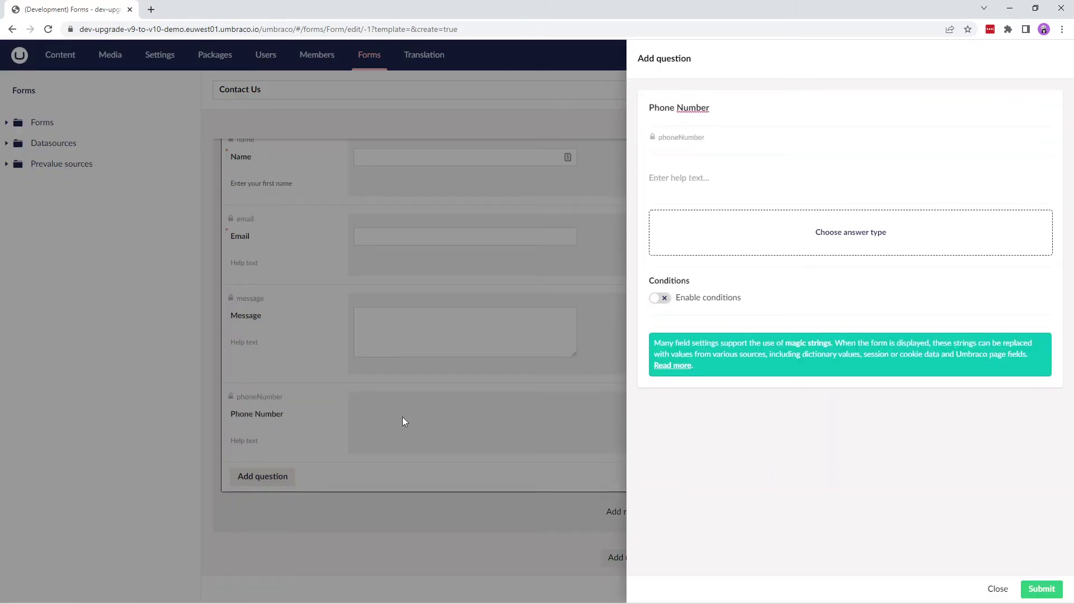
click(701, 237)
click(679, 160)
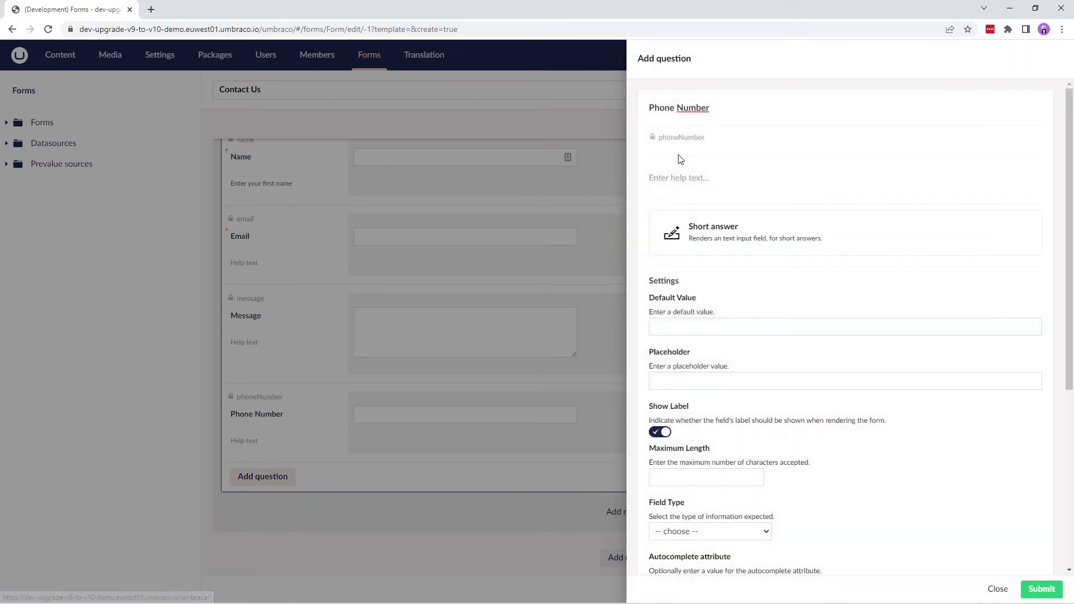
scroll(697, 344, down, 2)
scroll(697, 343, down, 2)
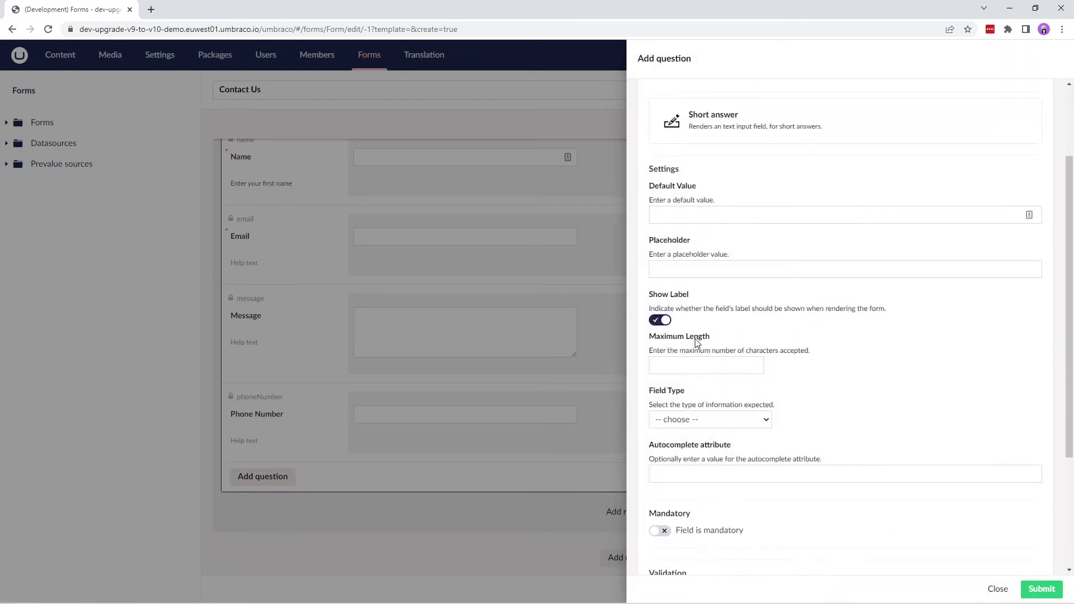
click(692, 365)
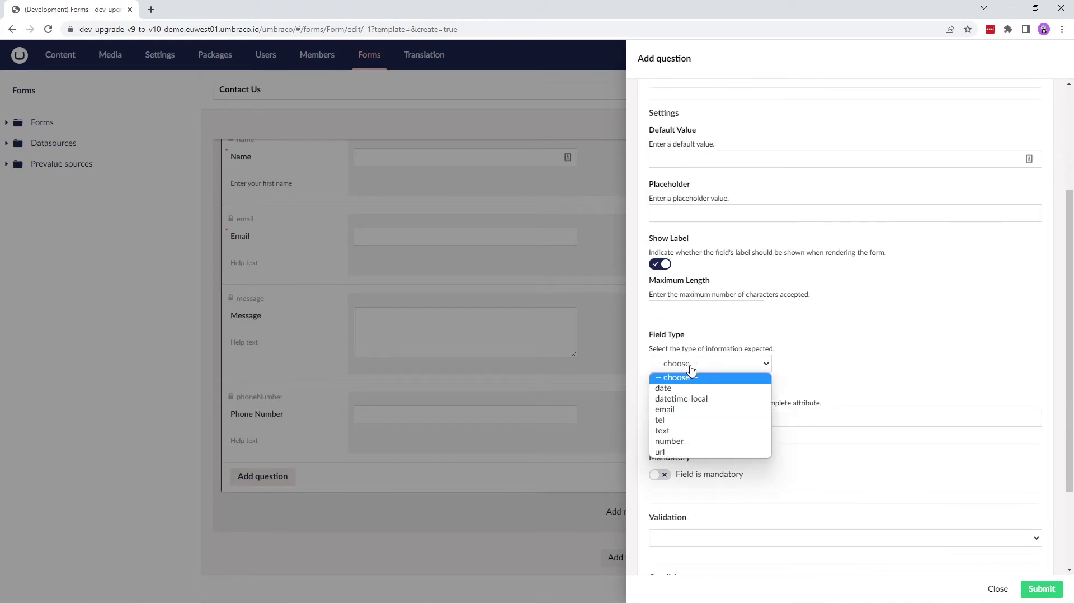
click(688, 441)
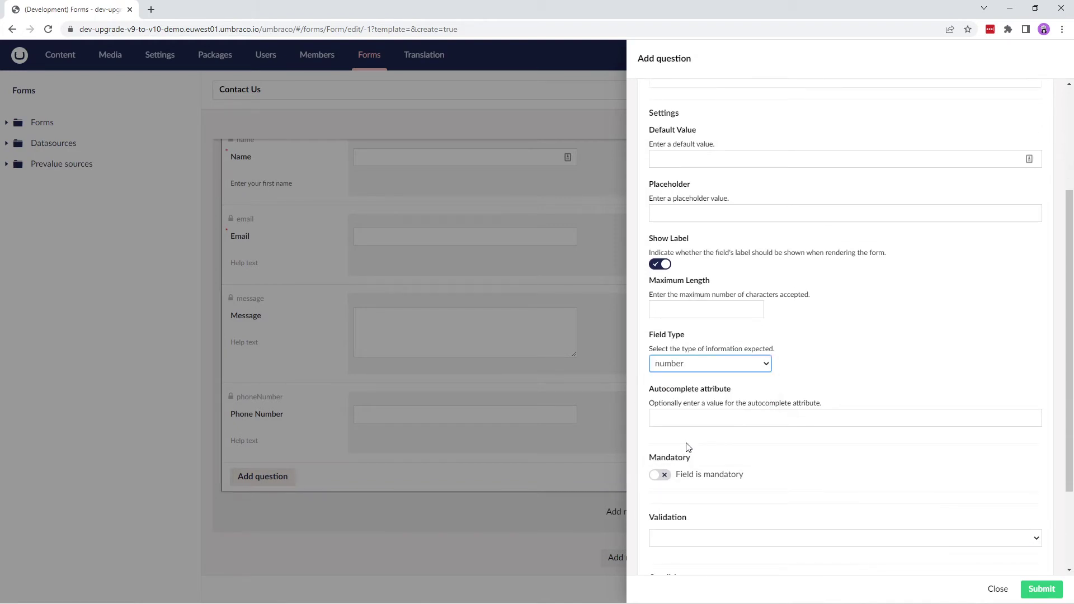
- Make Phone Number mandatory, validate it as a number, and submit it
scroll(688, 447, down, 1)
click(665, 424)
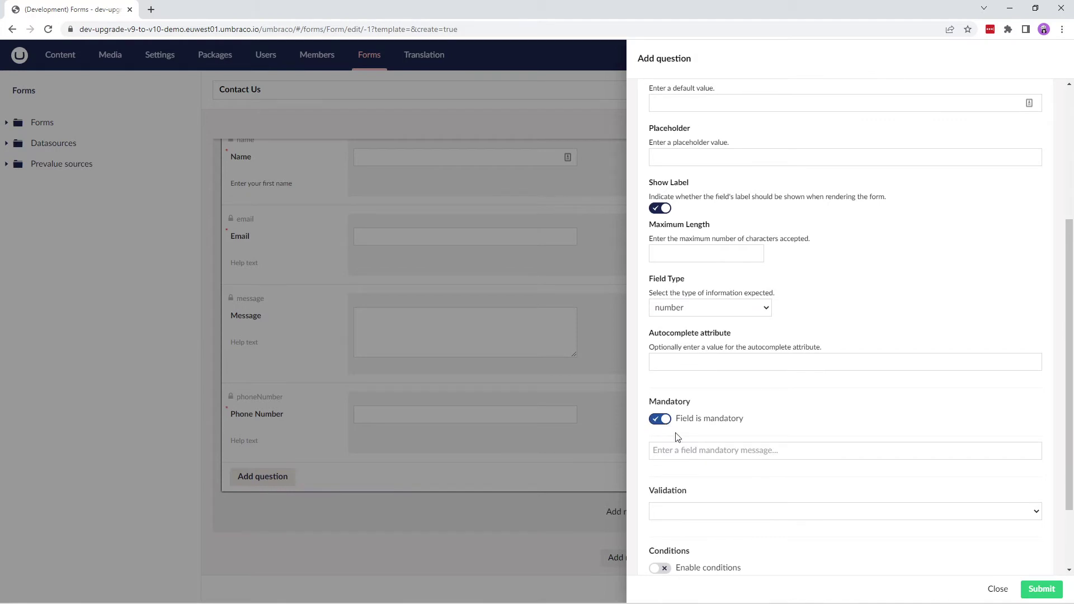
scroll(683, 441, down, 2)
click(689, 423)
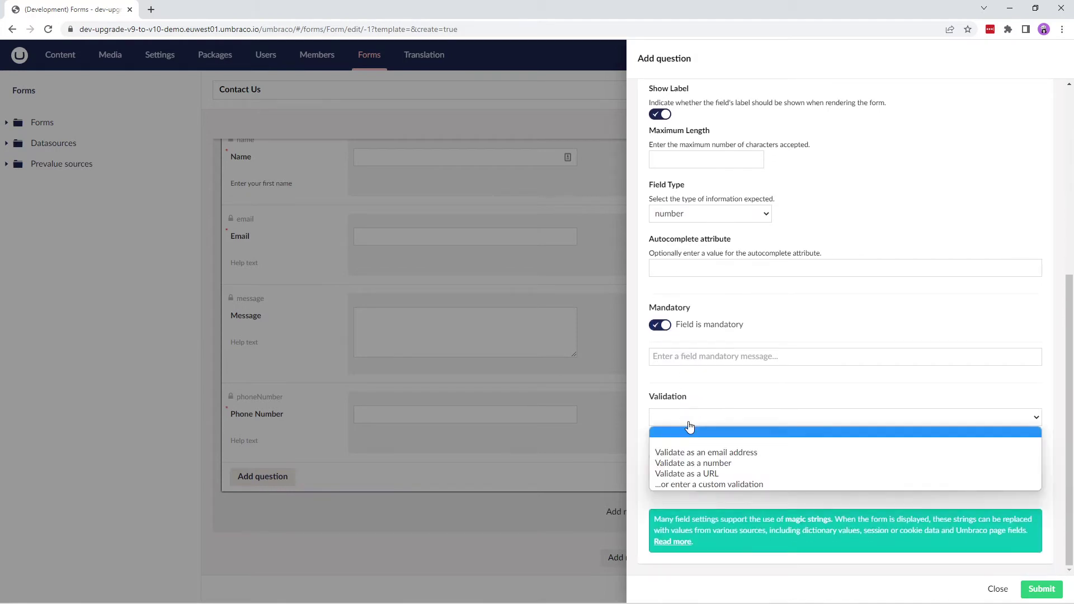
click(715, 467)
scroll(714, 467, down, 1)
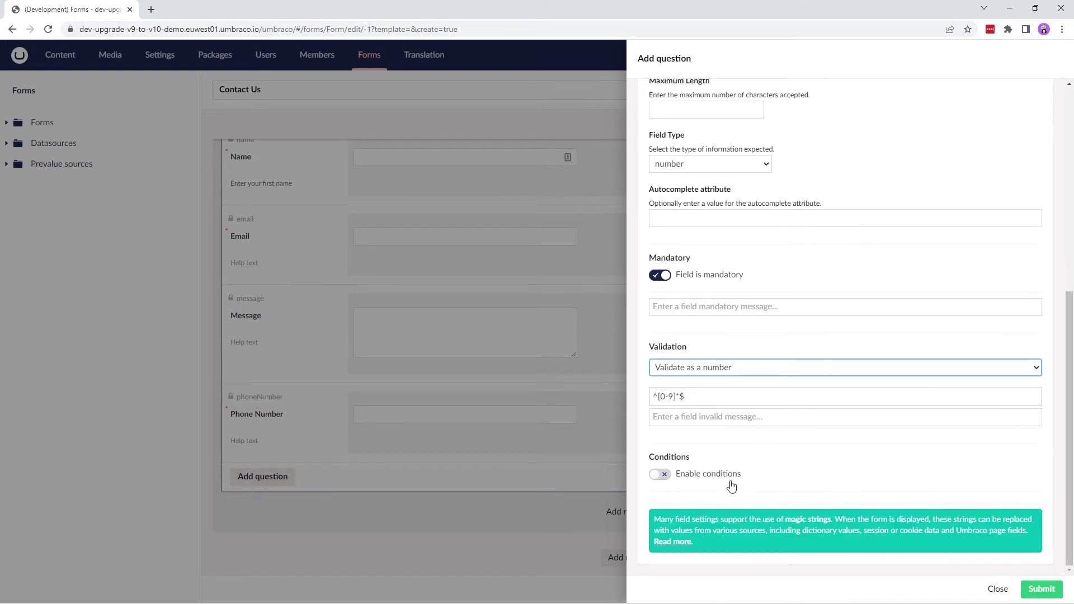
click(1038, 589)
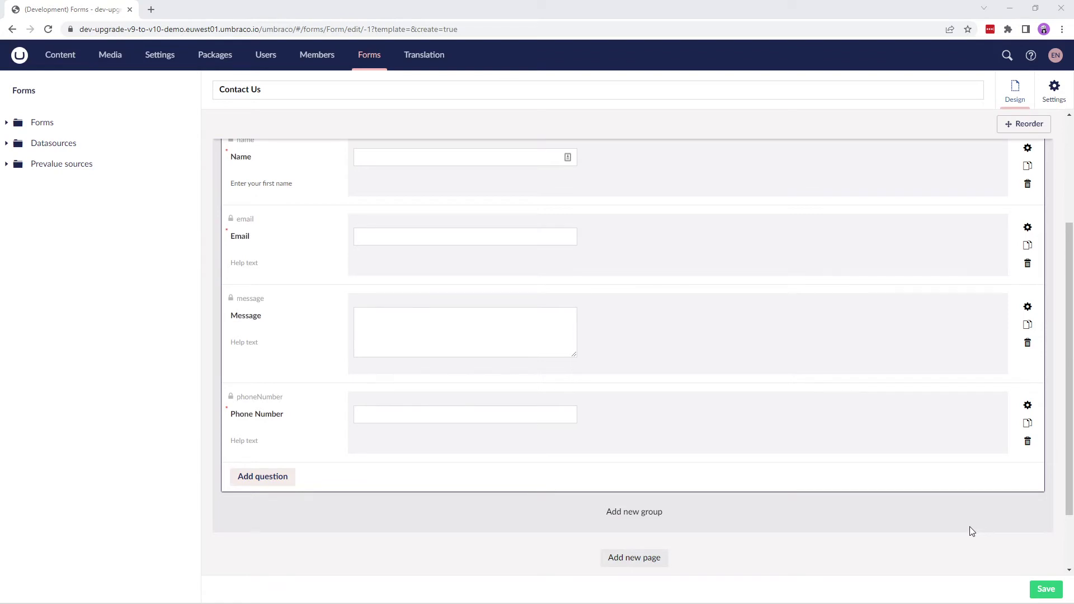
scroll(971, 530, up, 1)
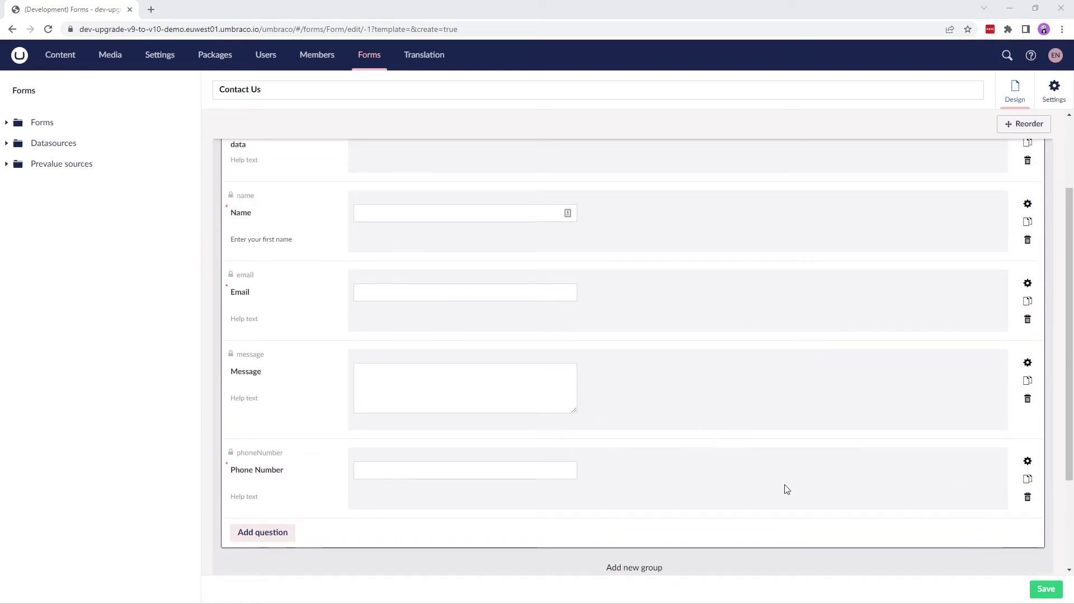
click(1027, 463)
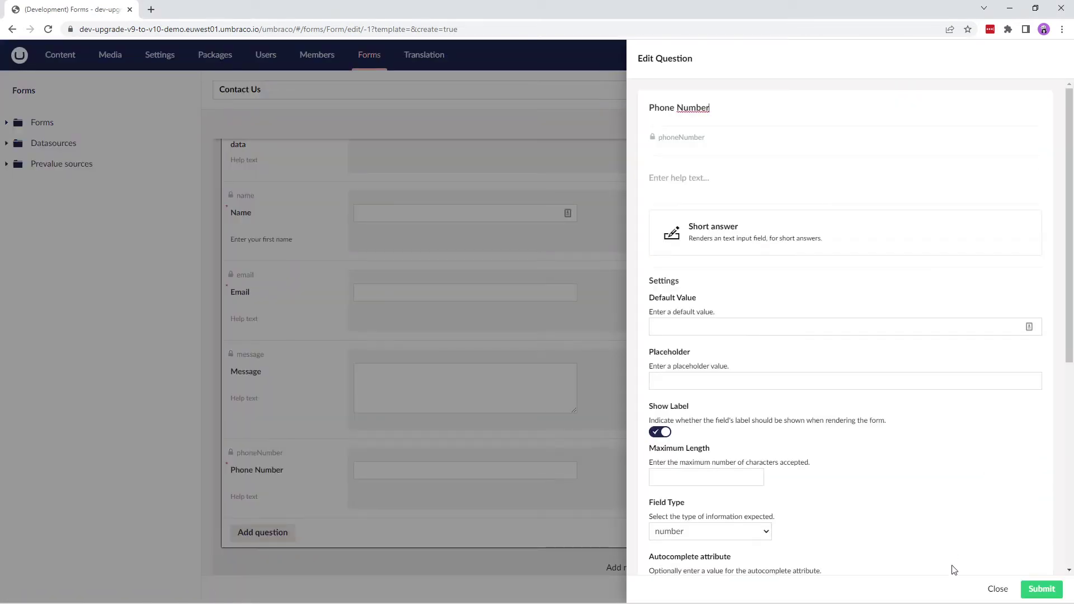
click(998, 589)
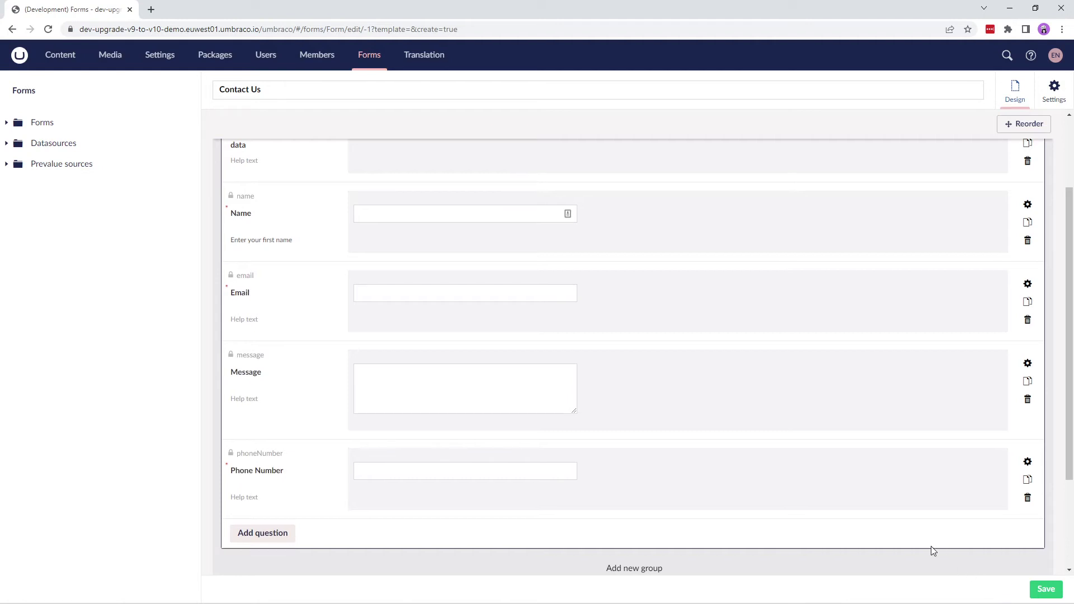
scroll(933, 551, up, 1)
scroll(933, 550, up, 2)
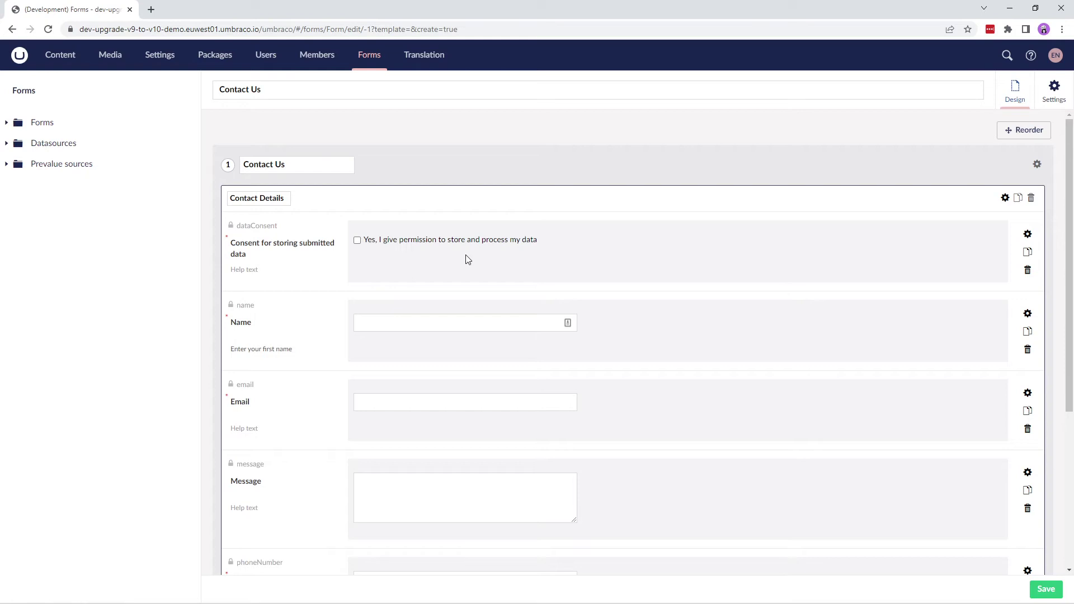
- Drag the consent question below Phone Number in reorder mode and finish reordering
click(1012, 134)
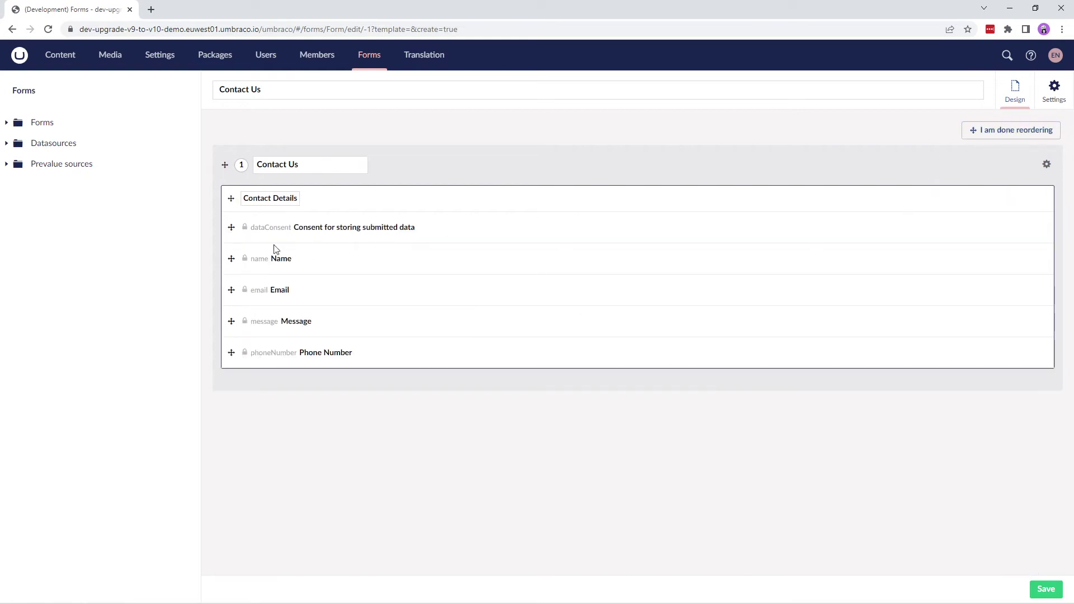
drag(230, 227, 230, 357)
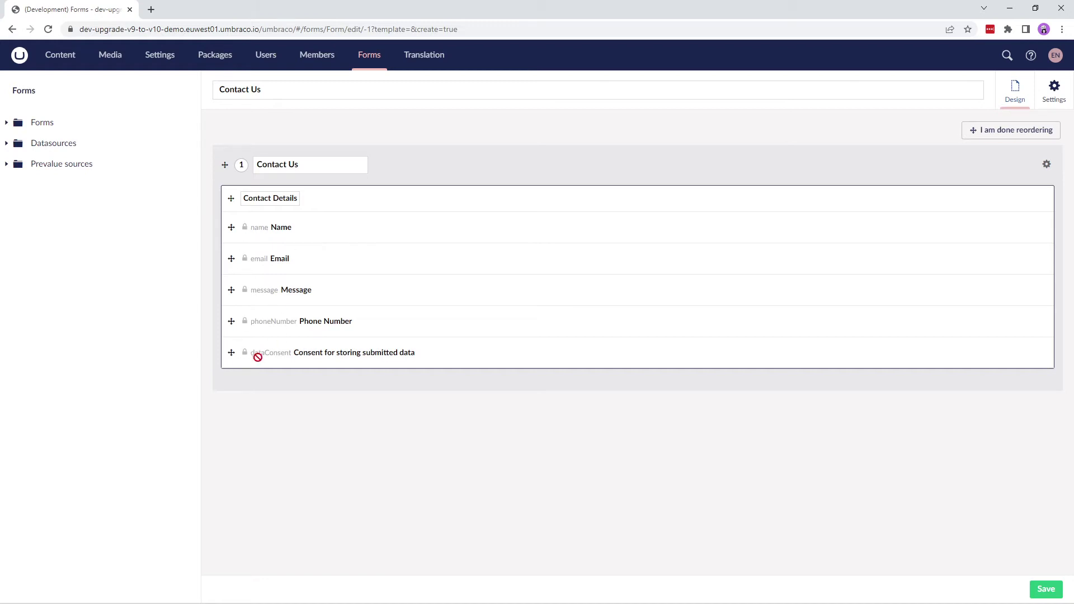
click(988, 135)
scroll(988, 136, down, 5)
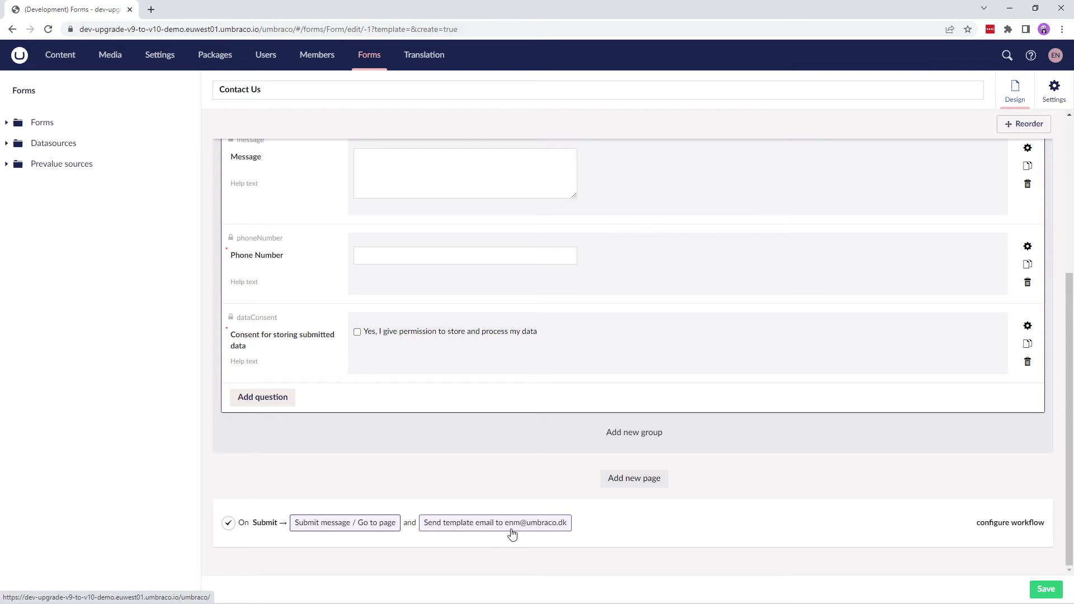
- Set the submit message to 'Thank you for submitting the Form. We will get back to your shortly.' with no redirect page
click(1010, 523)
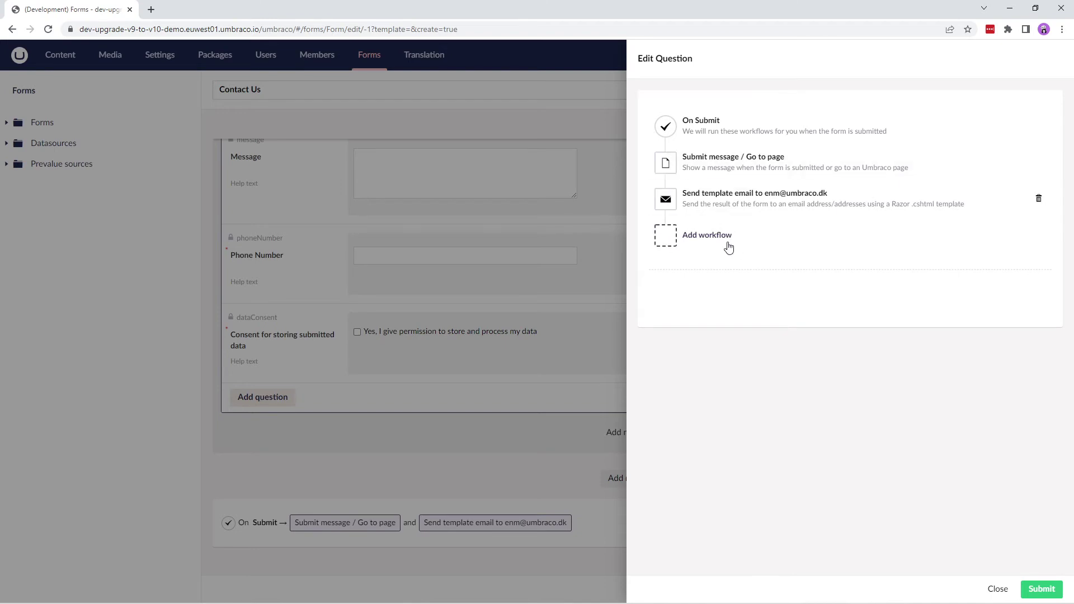
click(732, 162)
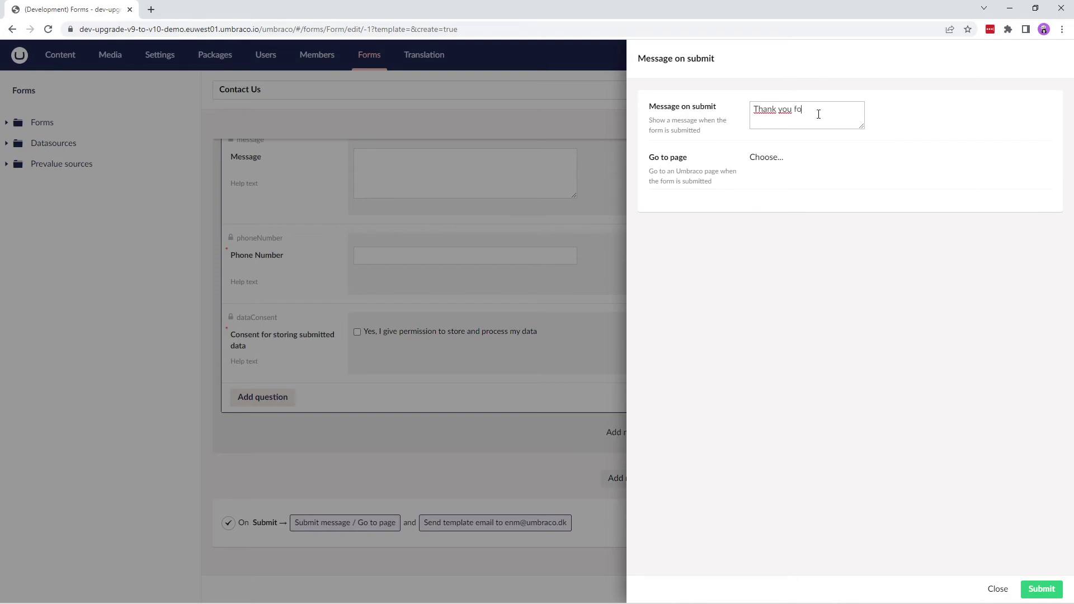
text(submitting the Form. We will get back to your shortly.)
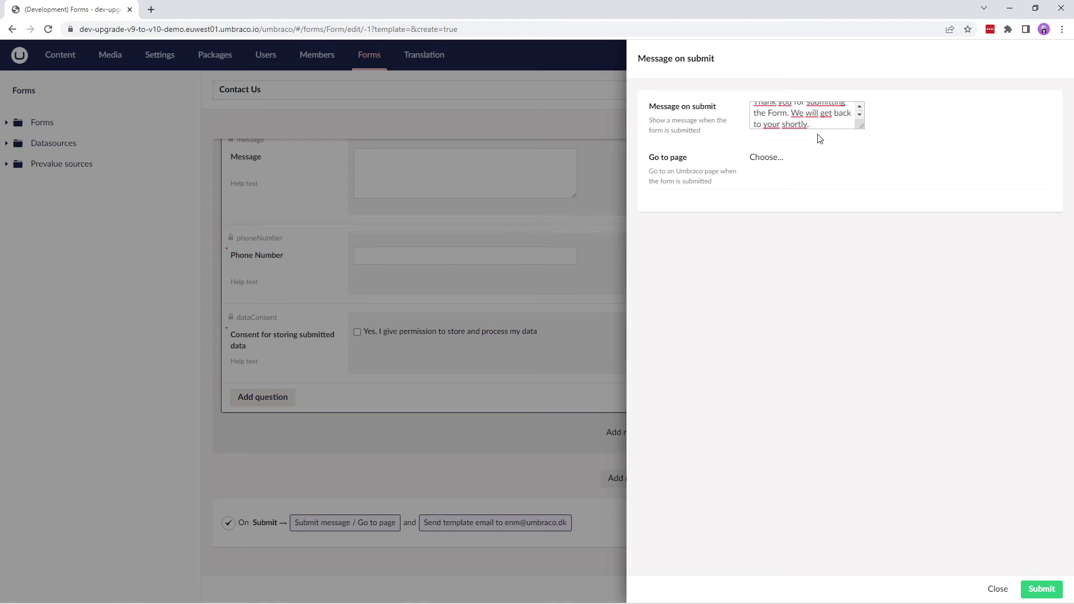
click(766, 157)
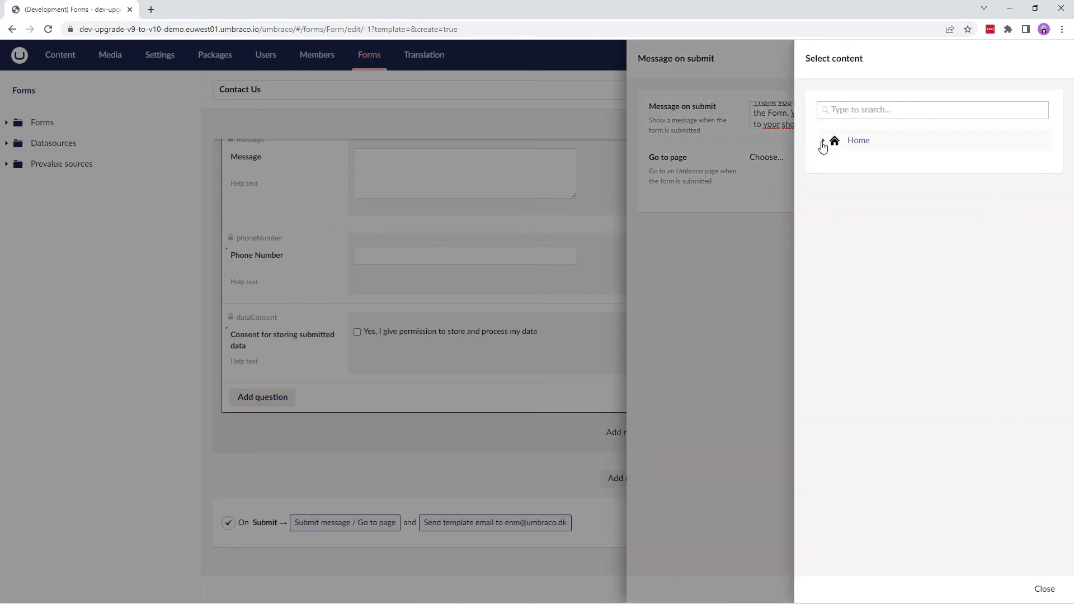
click(822, 143)
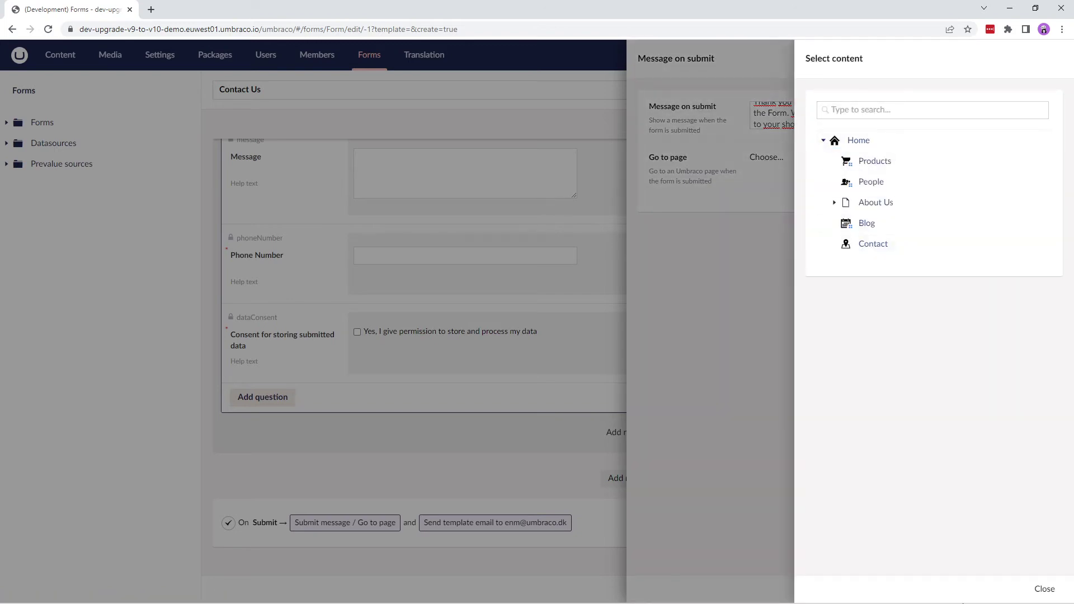
click(1044, 589)
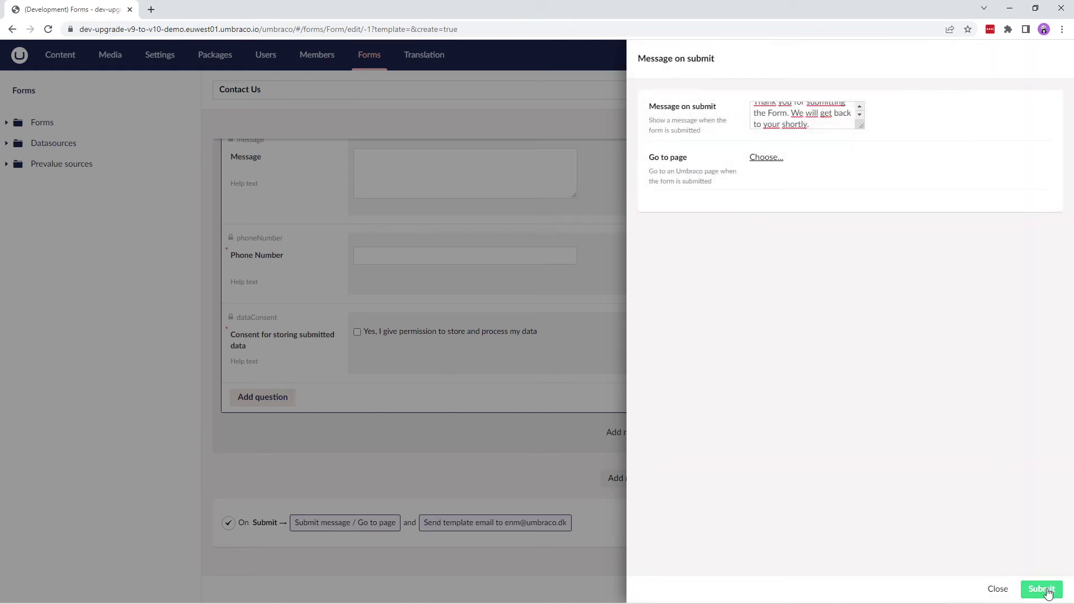
click(1045, 590)
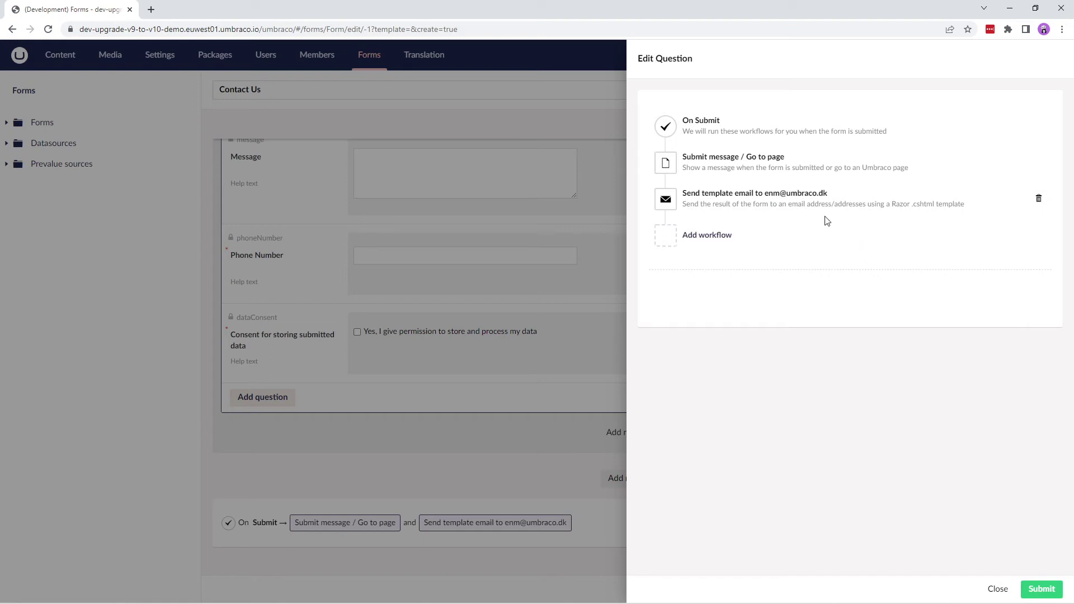
click(772, 195)
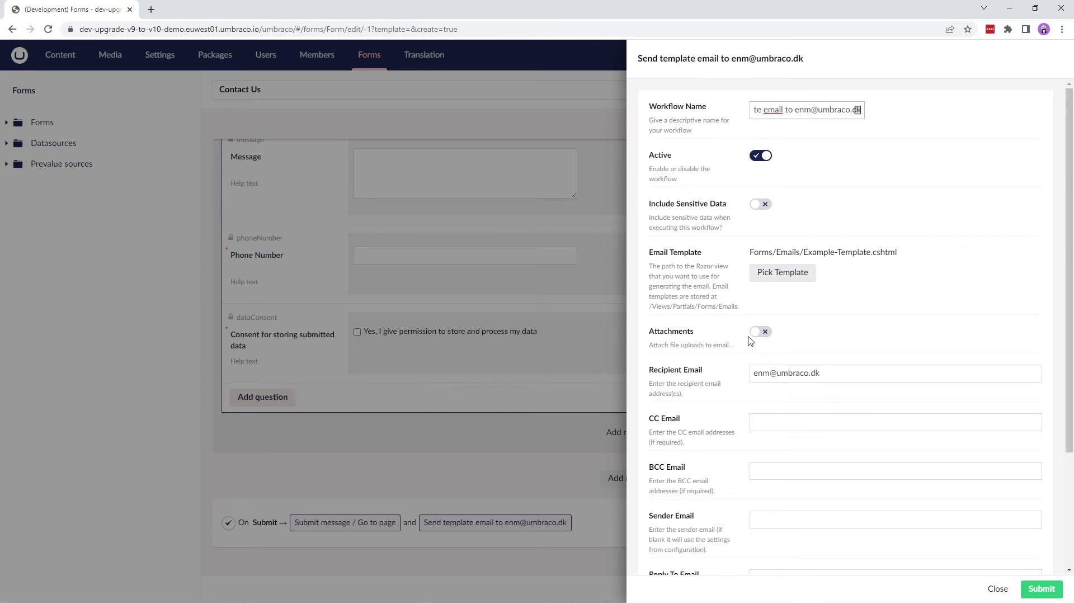
scroll(758, 340, down, 3)
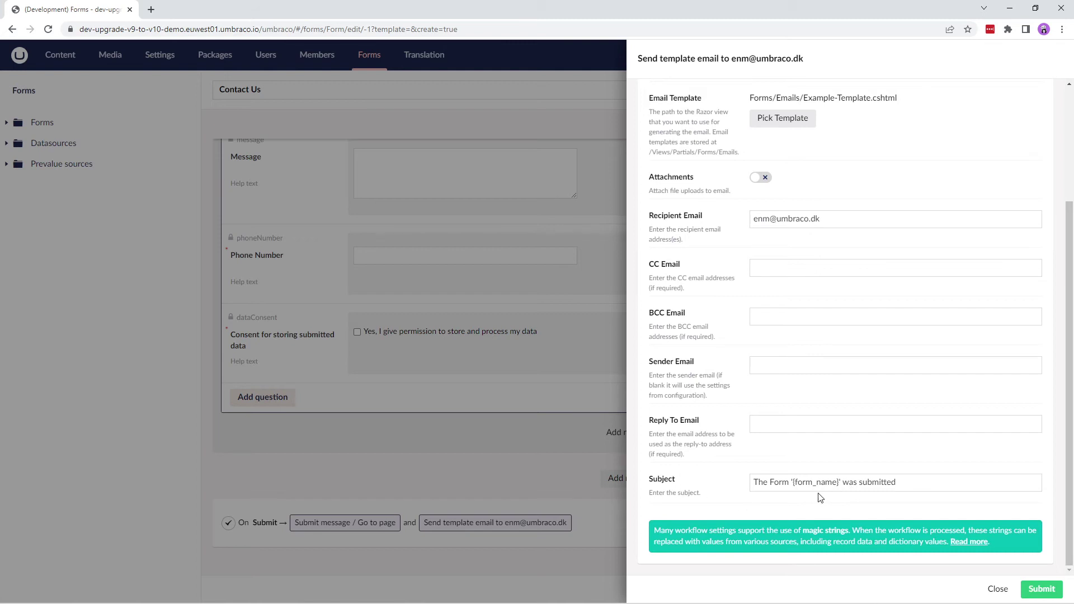
click(997, 588)
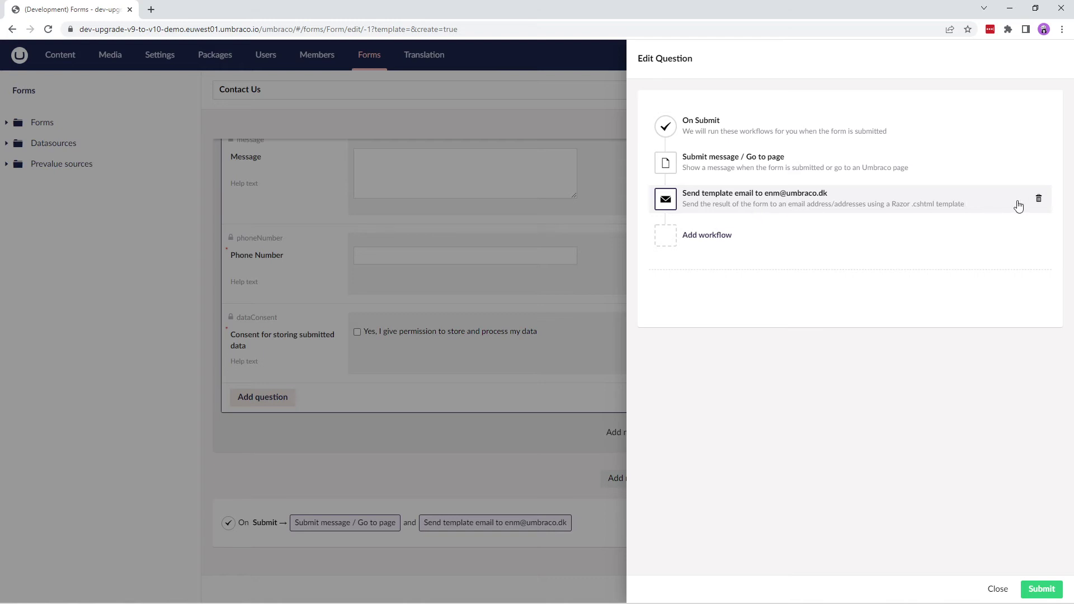
- Delete the Send template email workflow and add a Slack workflow
click(1039, 201)
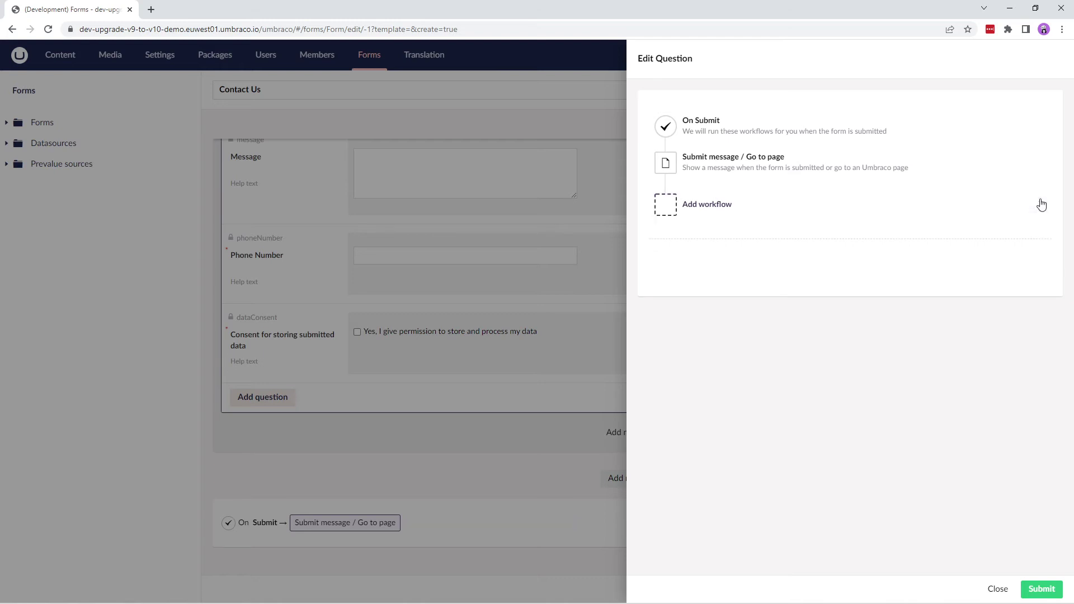
click(703, 210)
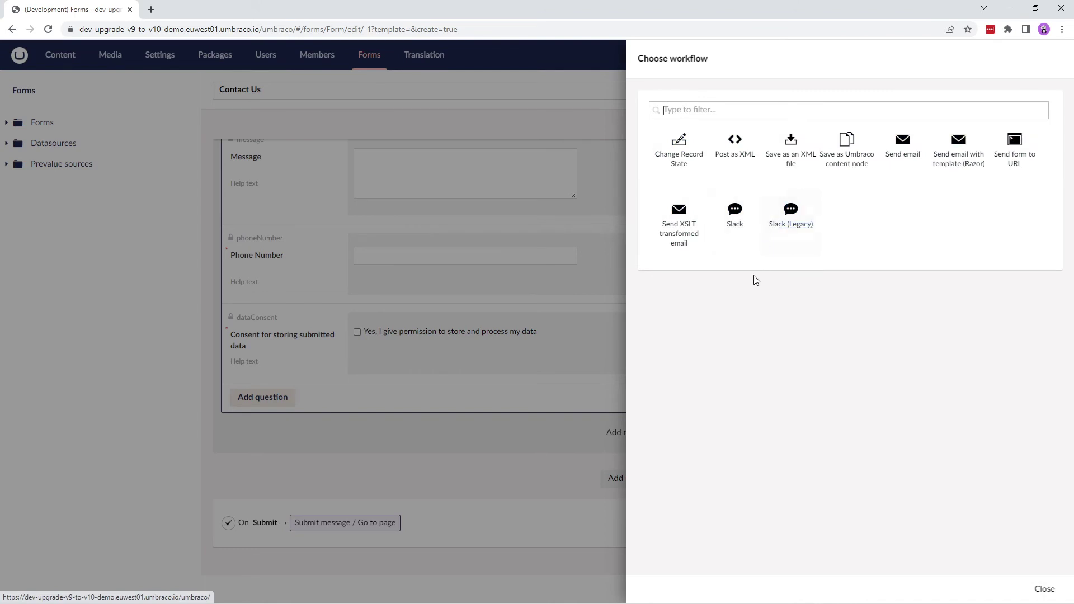
click(737, 227)
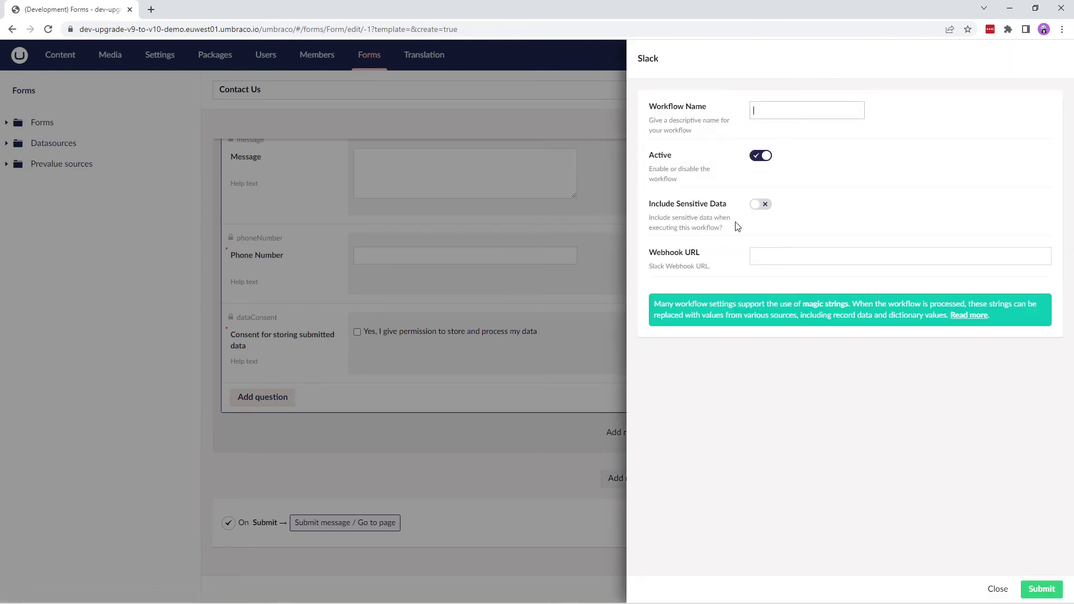
- Name the Slack workflow 'Slack Me', paste the webhook URL, and save the workflows
click(769, 110)
text(Slack Me)
click(776, 254)
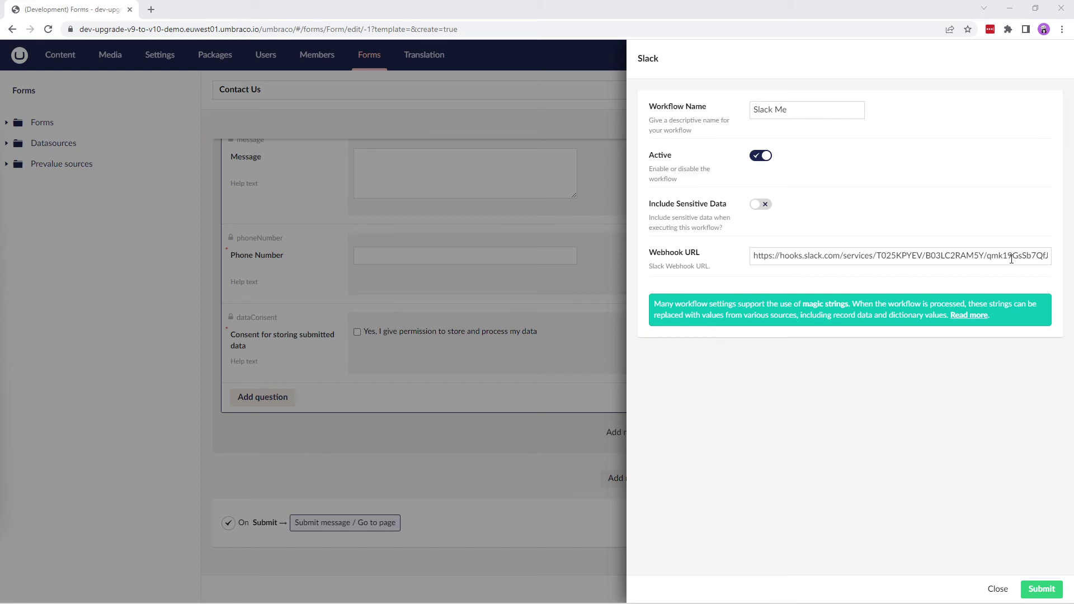
click(1041, 588)
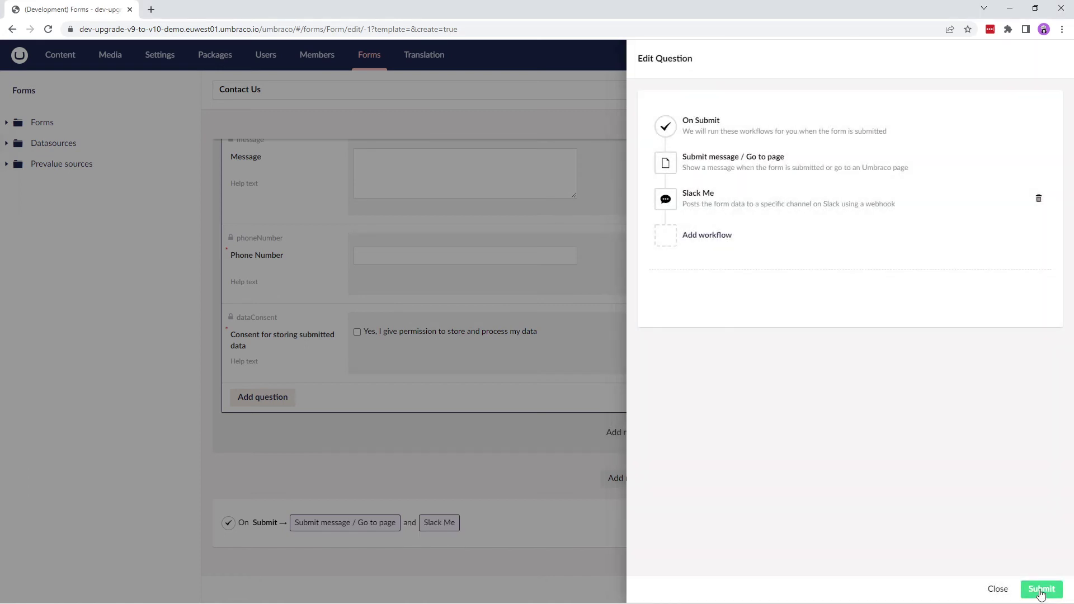
click(1041, 588)
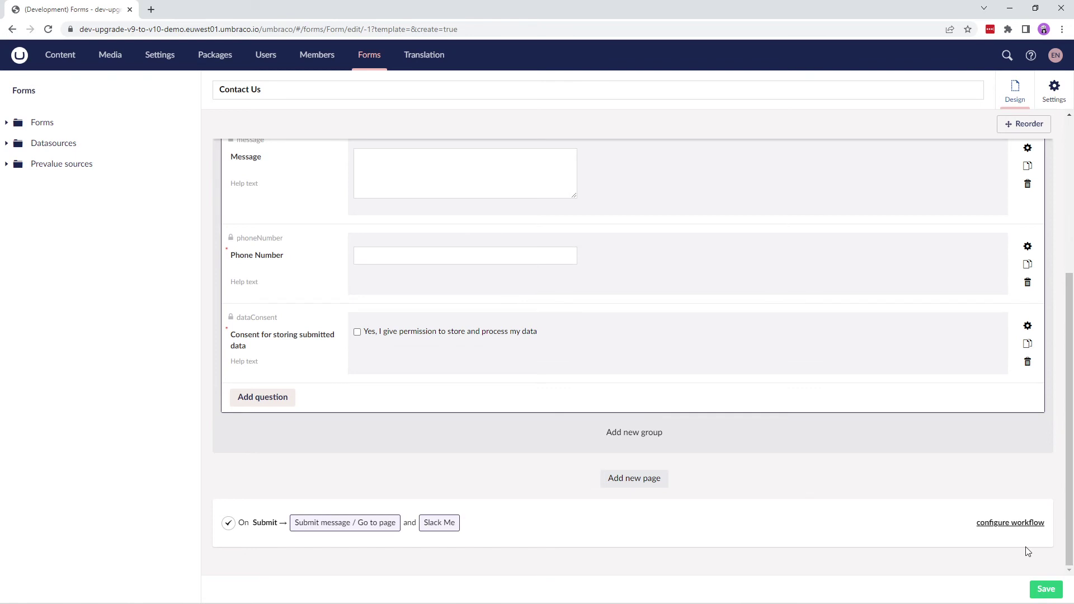
- In the form settings, choose Mark Mandatory Fields and set Autocomplete to Off
scroll(1028, 552, up, 5)
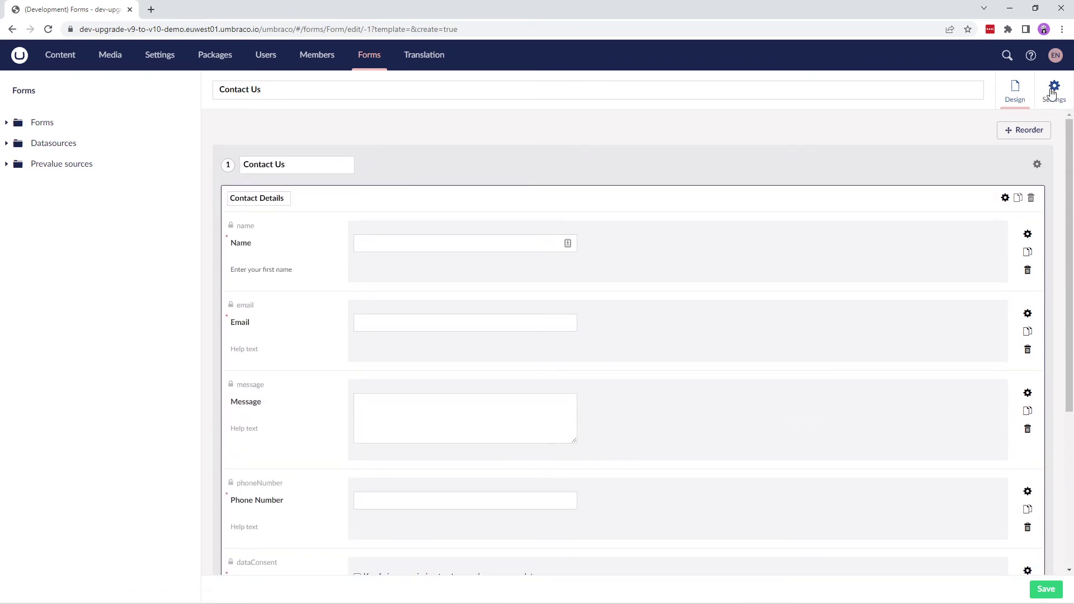
click(1052, 93)
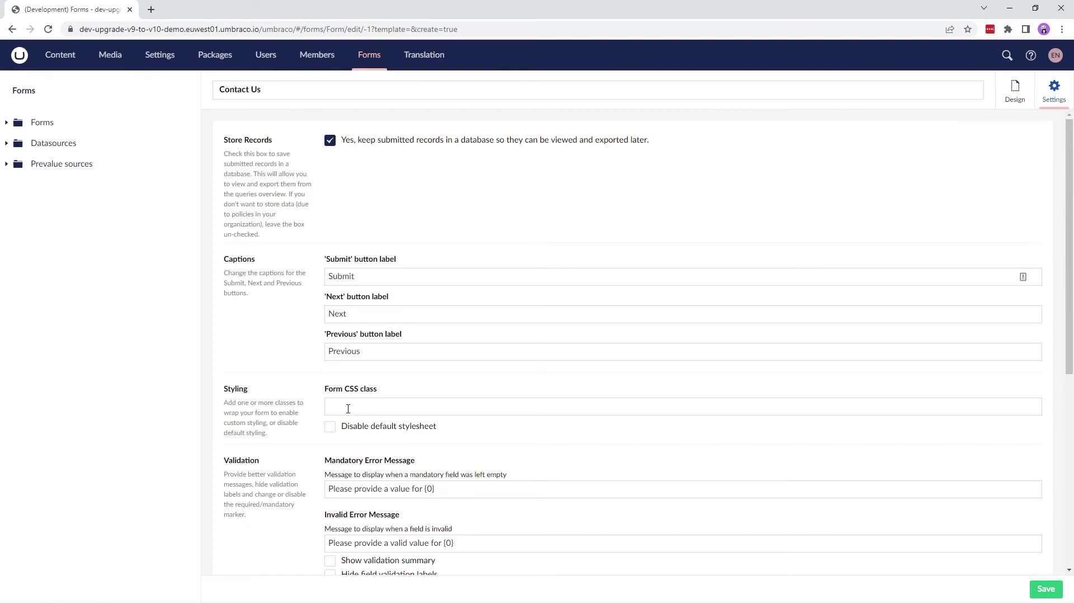
scroll(347, 408, down, 3)
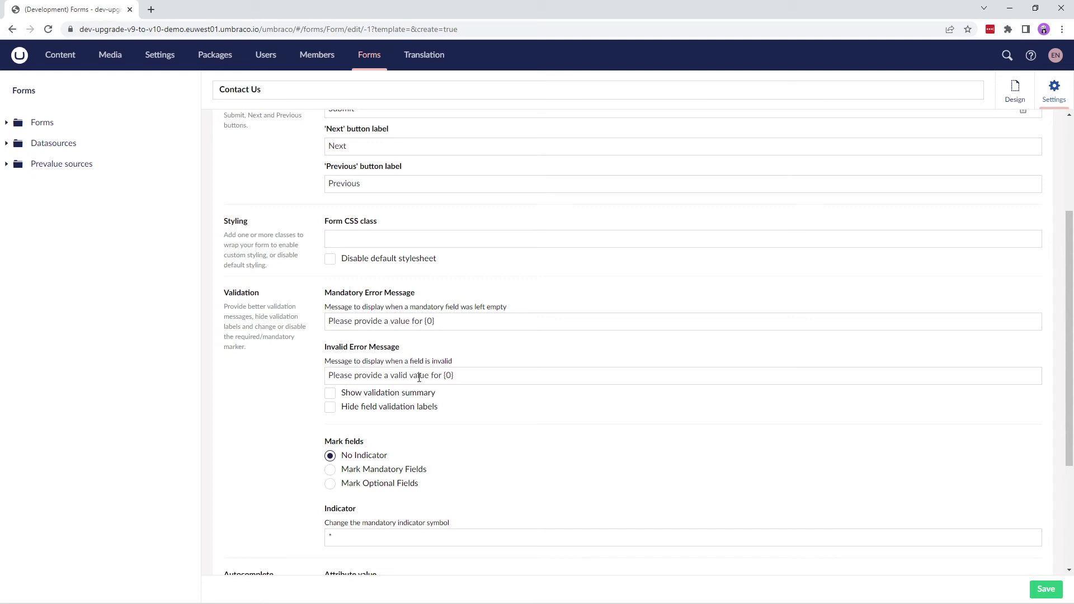
scroll(418, 377, down, 1)
scroll(417, 377, down, 2)
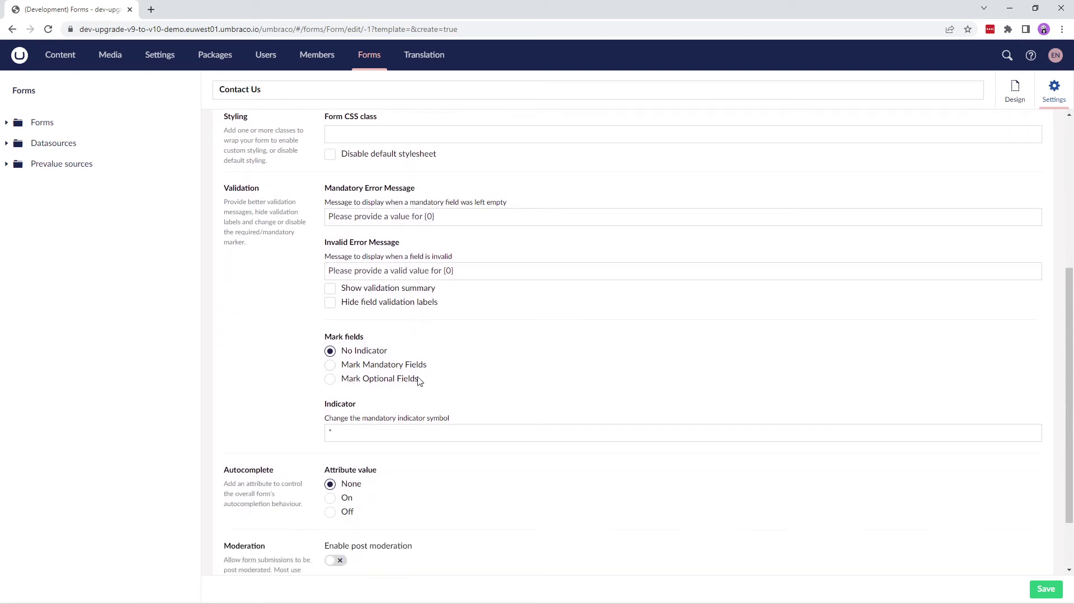
click(371, 303)
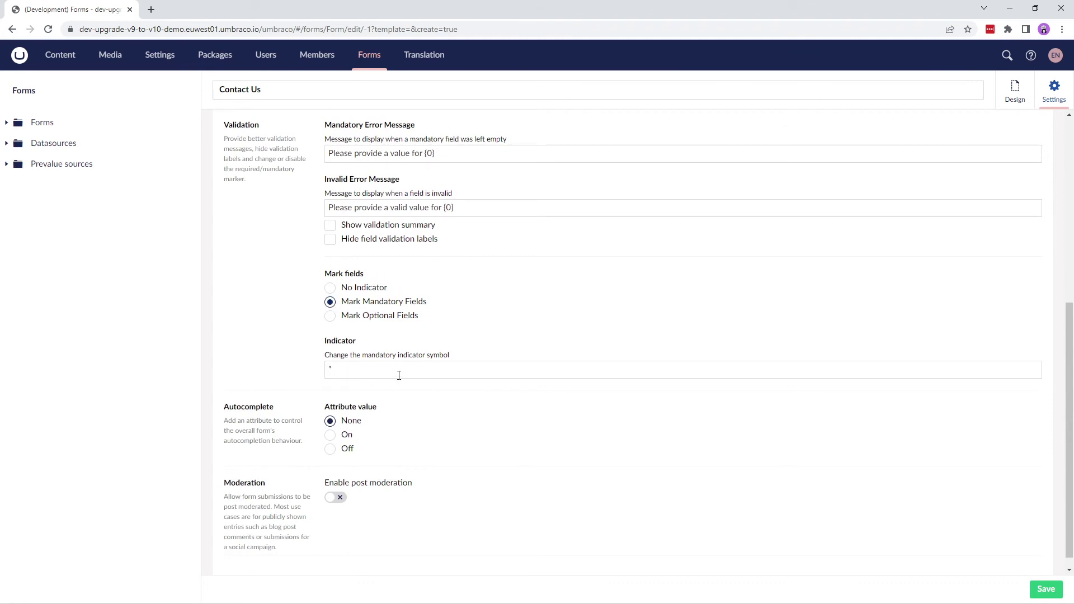
scroll(398, 374, down, 1)
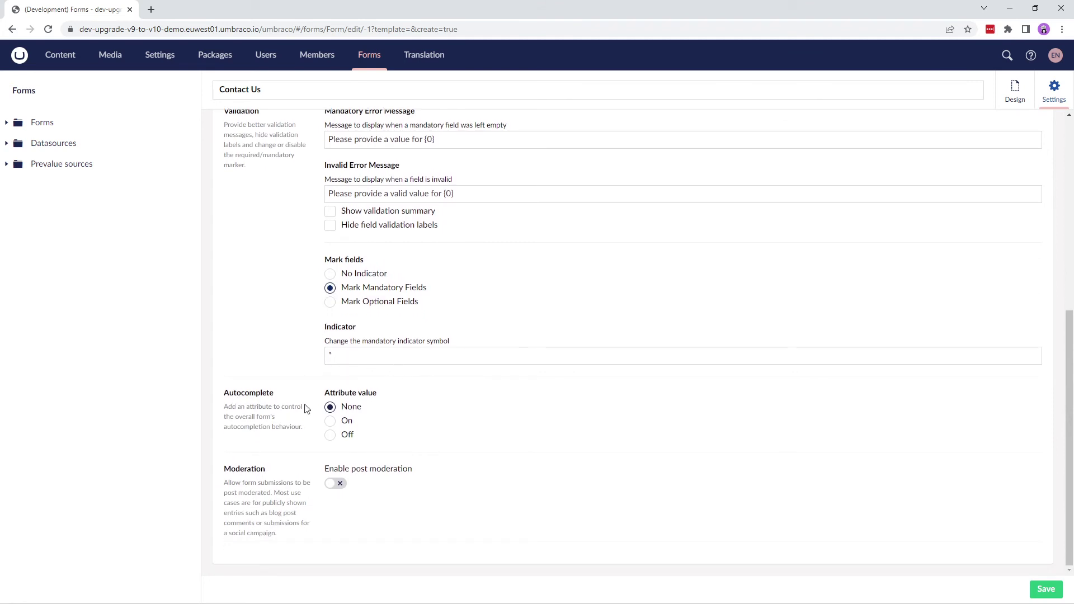
click(331, 437)
click(1021, 105)
scroll(889, 328, up, 5)
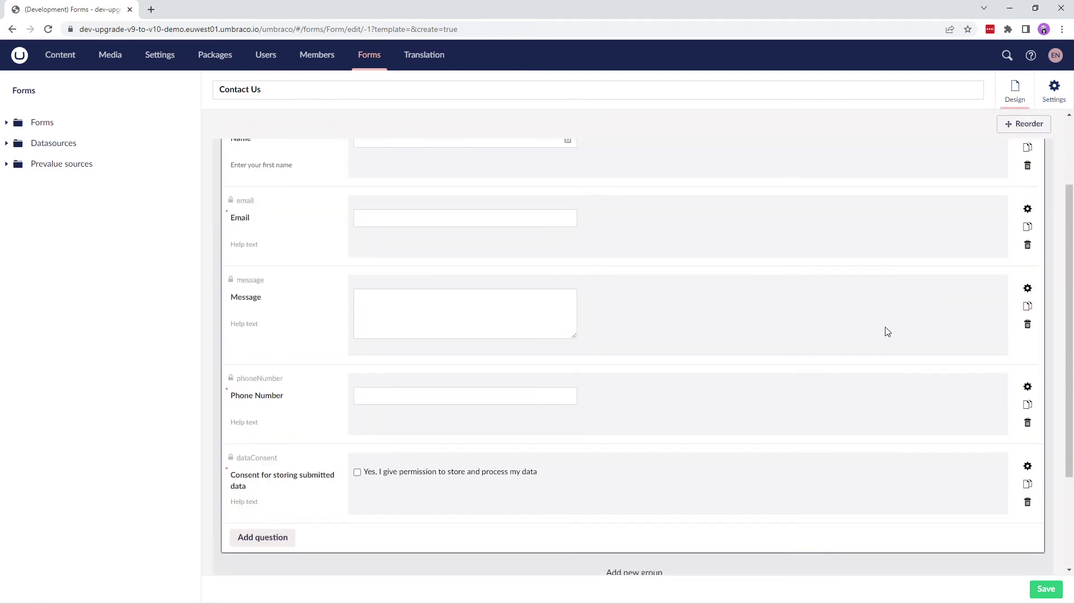
scroll(885, 332, down, 4)
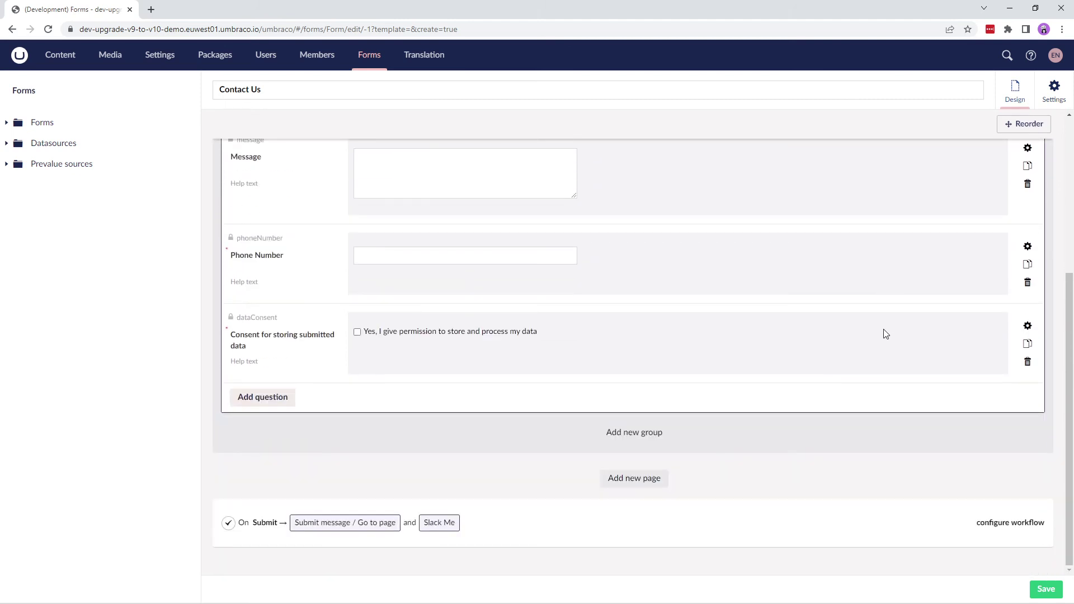
click(1044, 589)
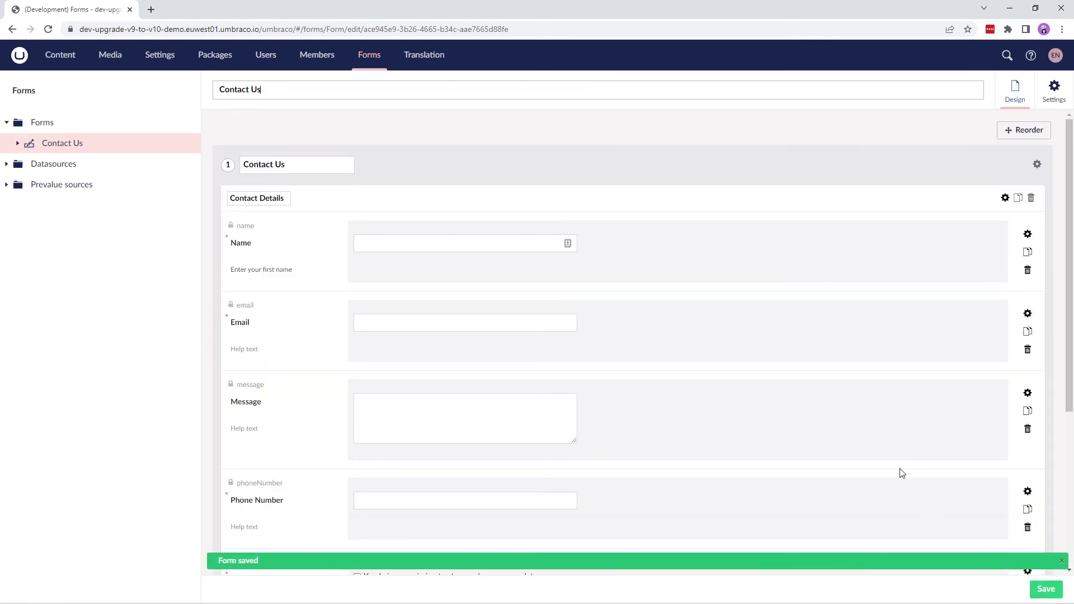
scroll(901, 473, down, 4)
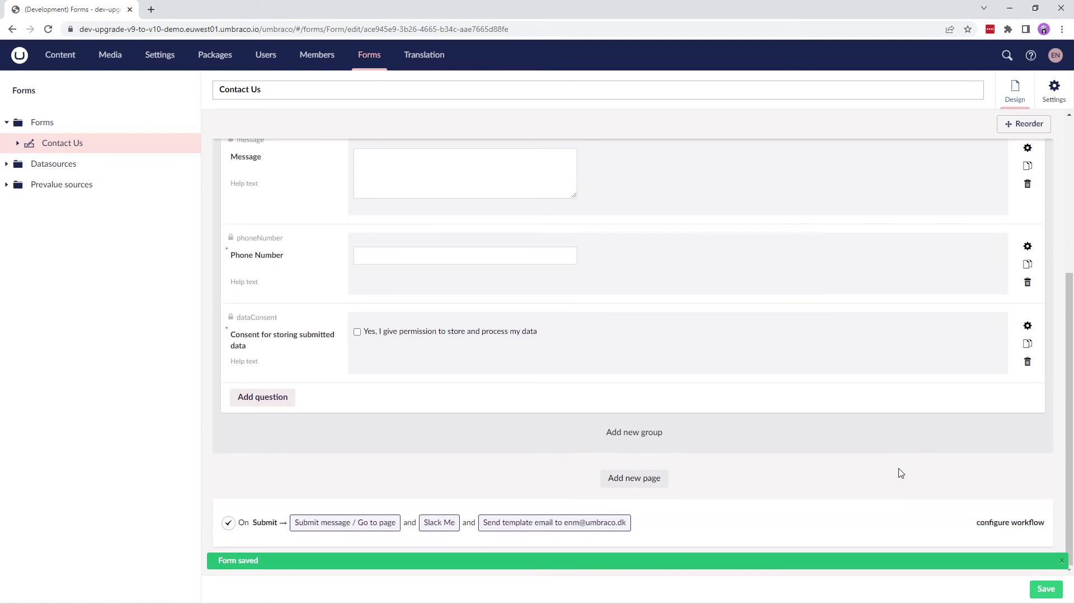
scroll(899, 473, up, 4)
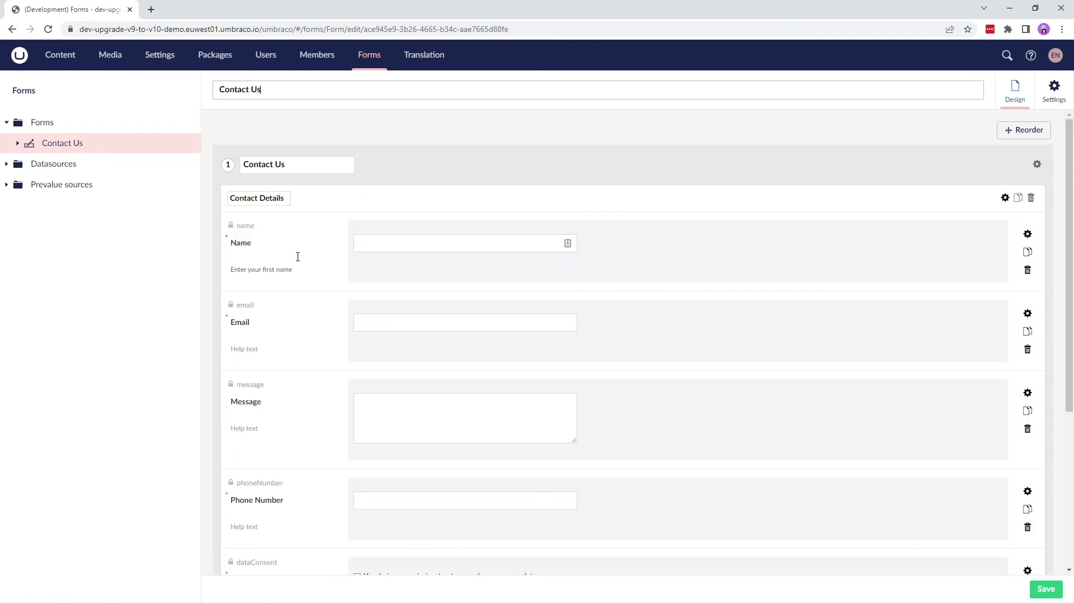
- Open the Contact page under Home and delete its 'Contact Us' intro text
click(61, 58)
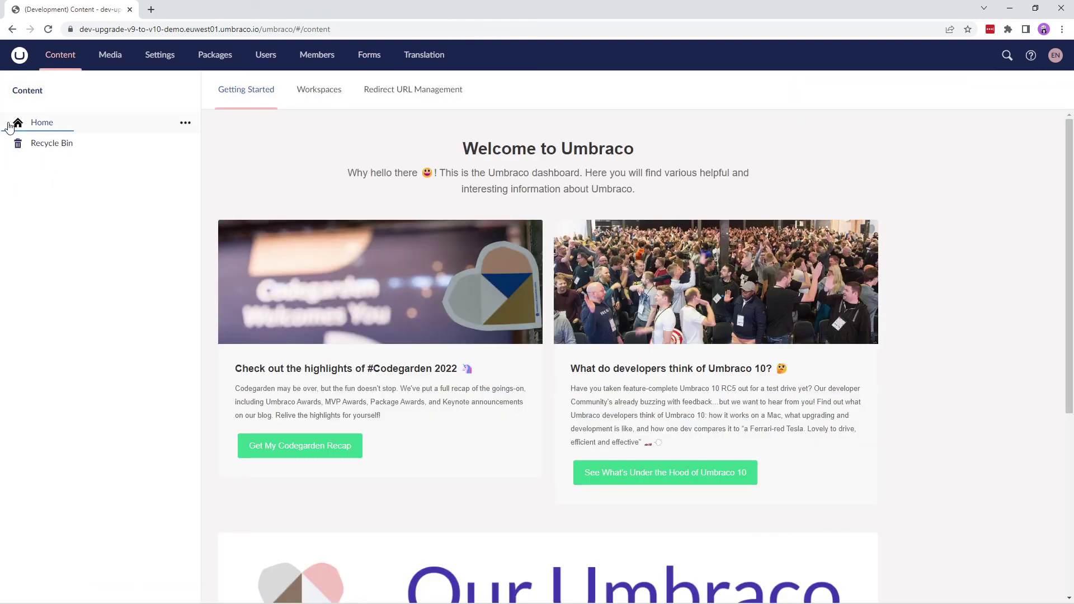
click(7, 122)
click(55, 229)
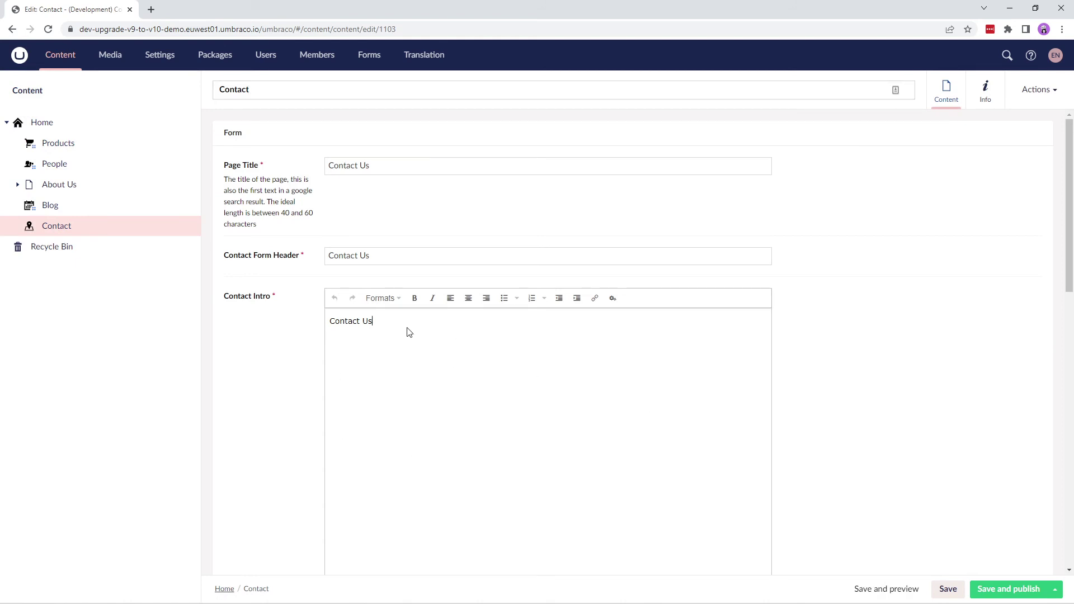
drag(391, 321, 311, 324)
key(BackSpace)
- Add an Insert Form with Theme macro using Contact Us, bootstrap3-horizontal theme, and Exclude Scripts on
click(616, 301)
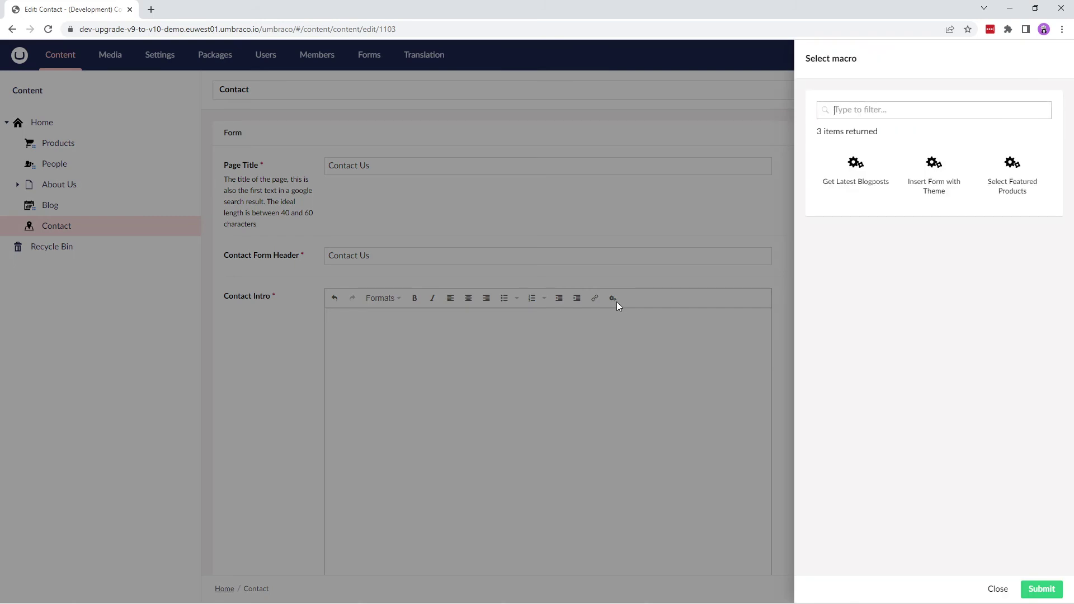
click(932, 190)
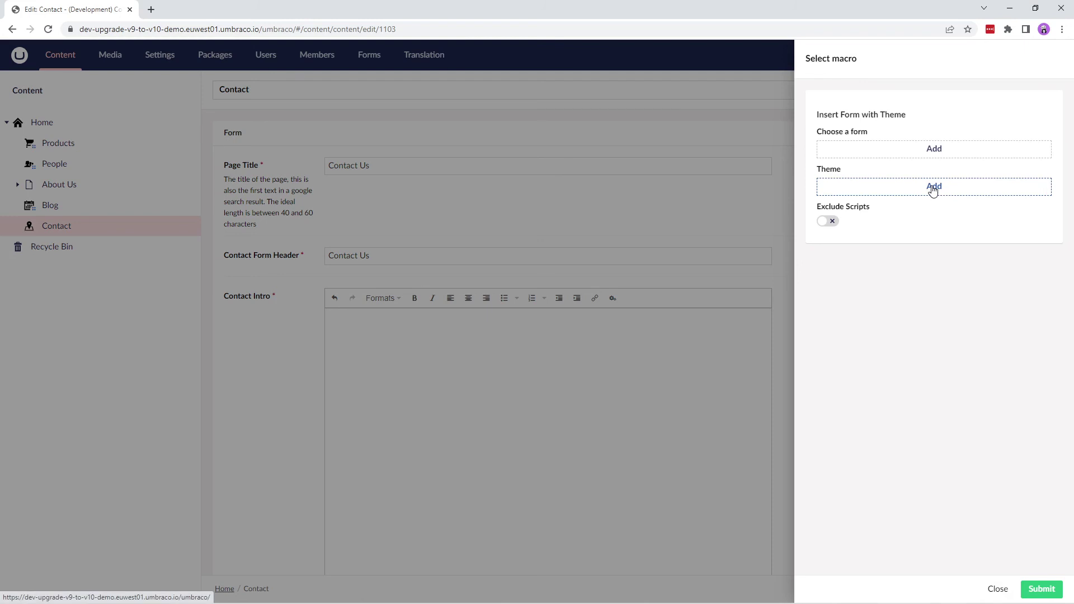
click(852, 148)
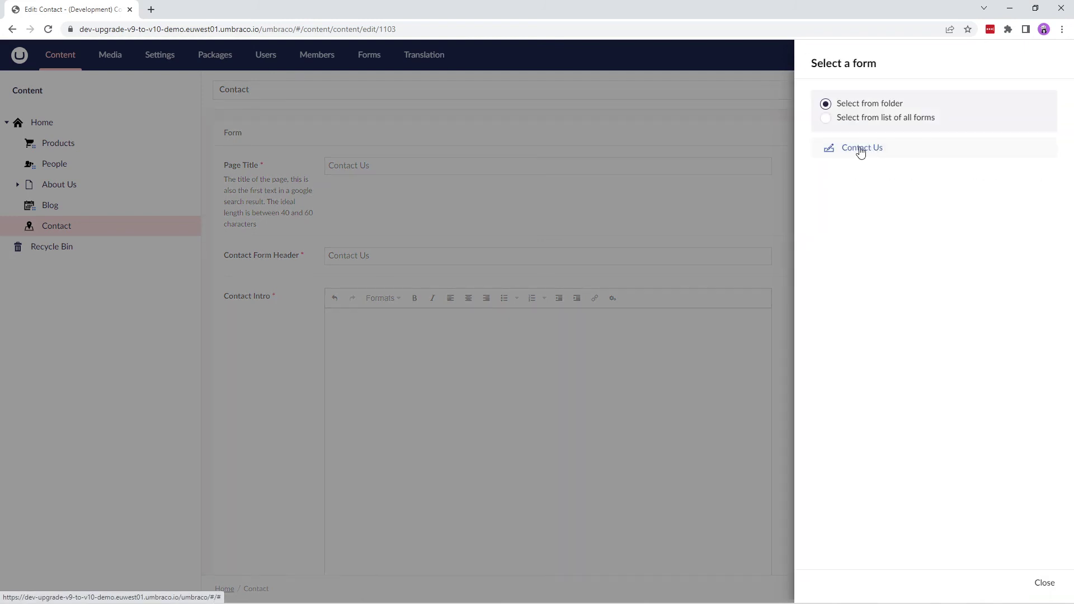
click(860, 149)
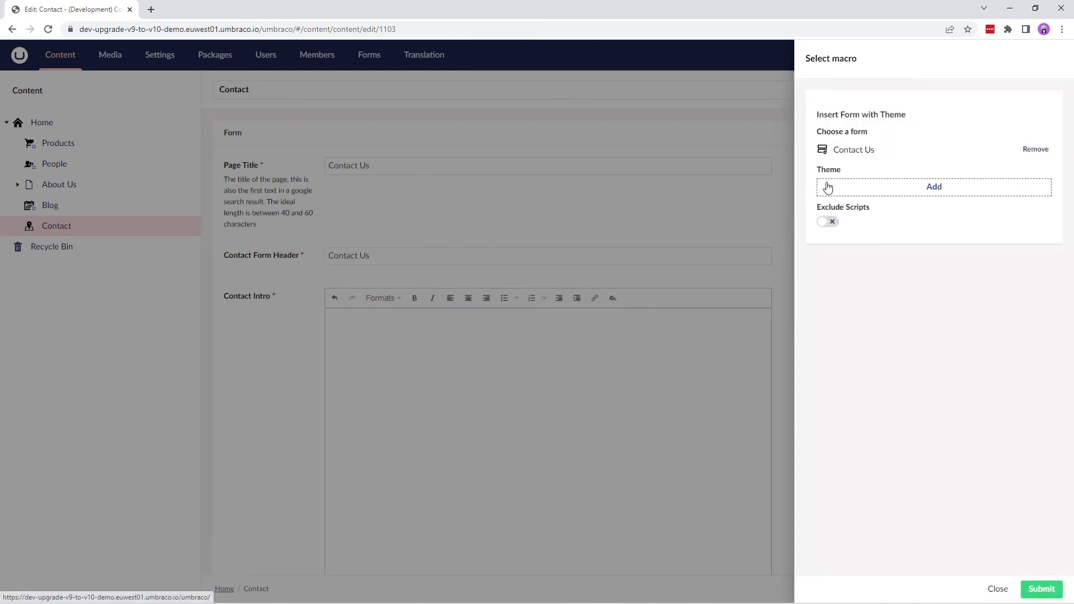
click(931, 189)
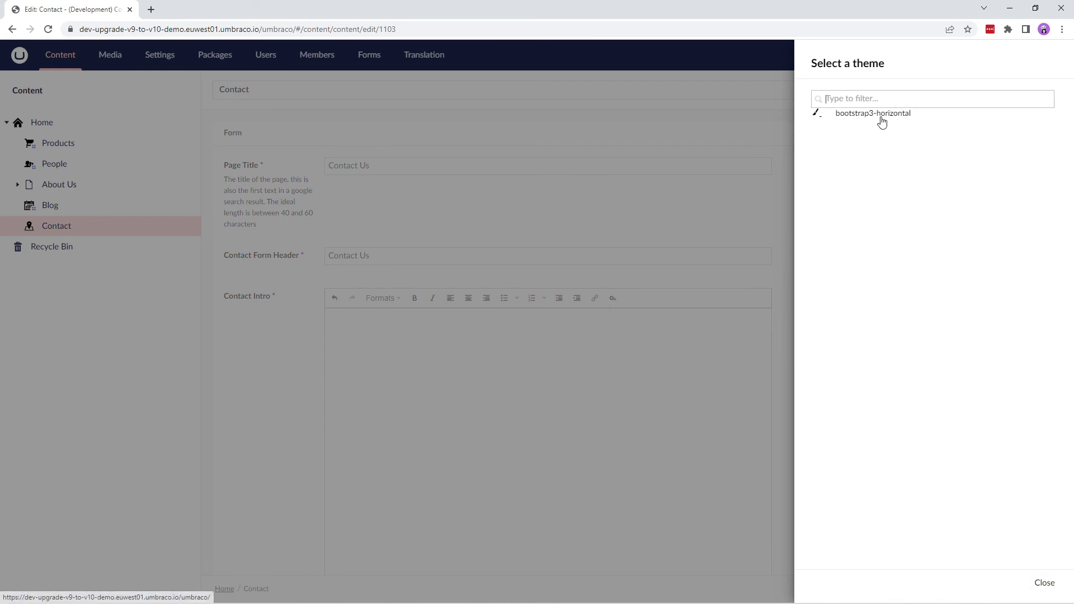
click(865, 116)
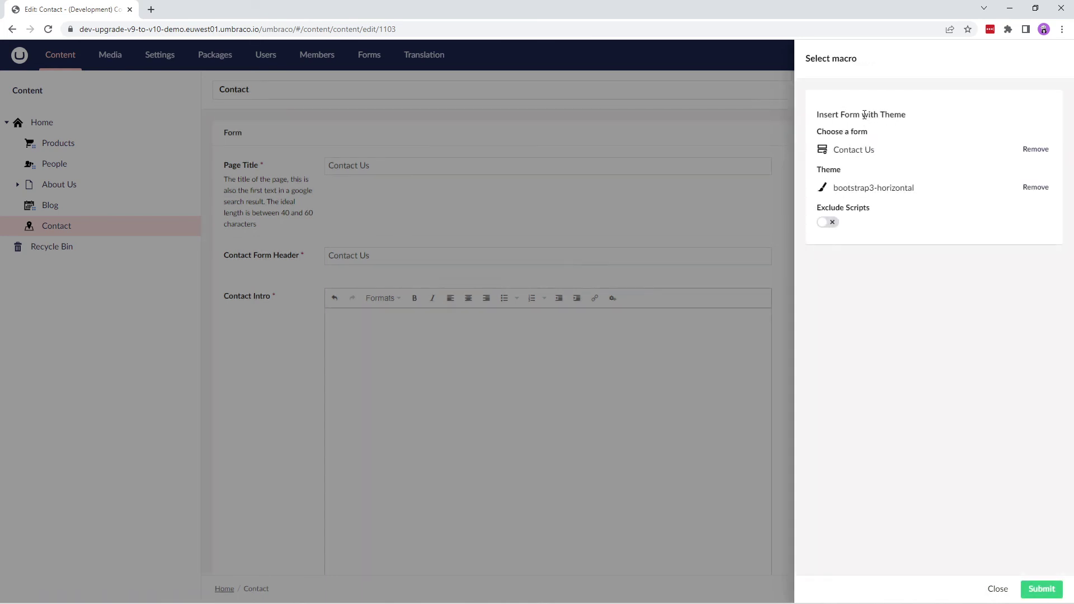
click(834, 227)
- Insert the form macro, save and publish the Contact page, and inspect its template in Info
click(1045, 593)
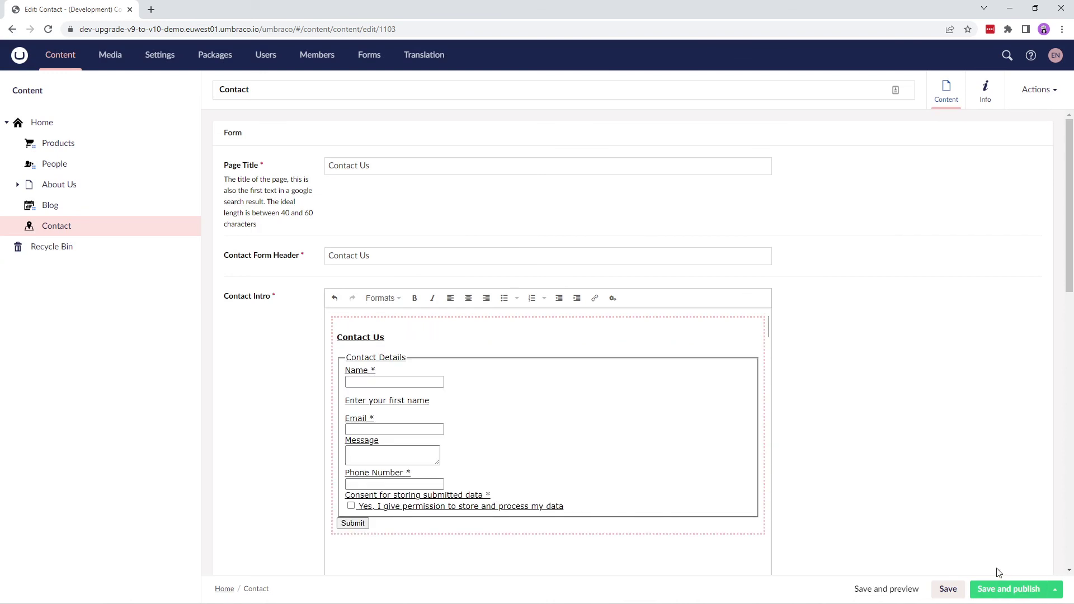
click(1009, 595)
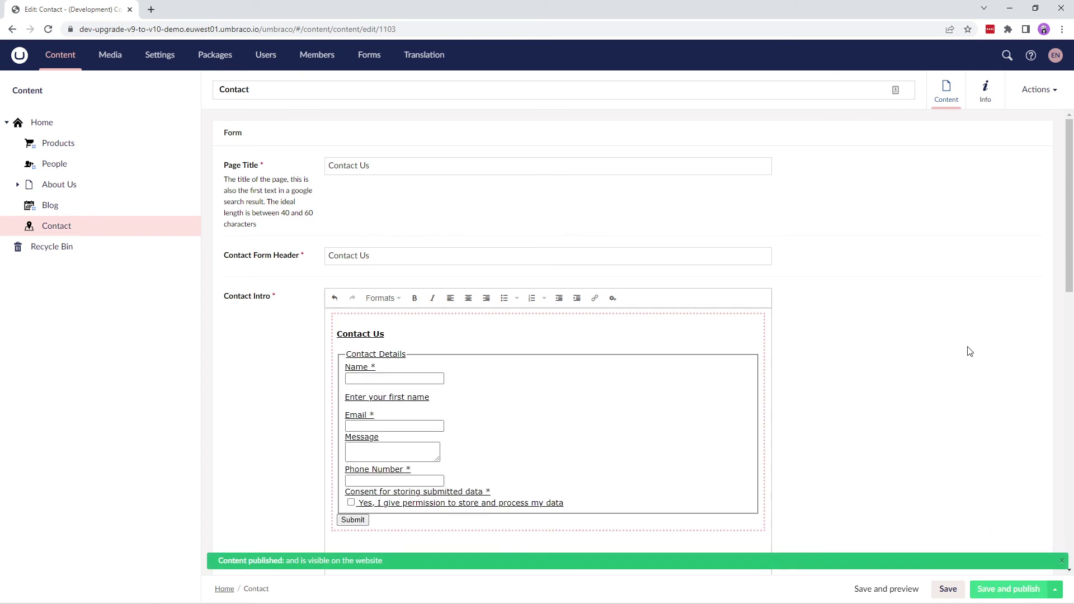
click(986, 100)
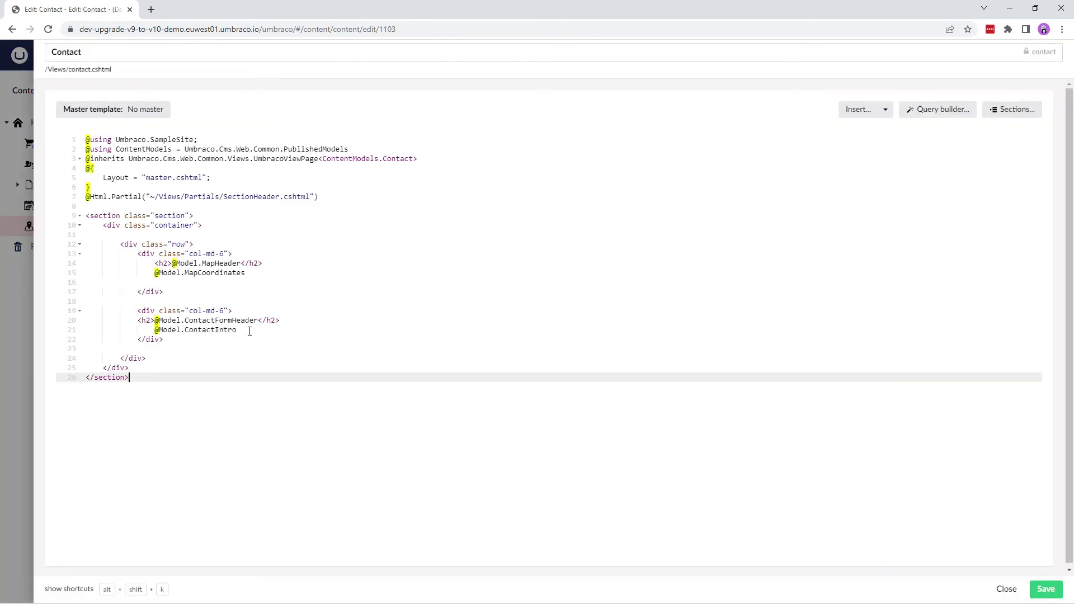
drag(249, 331, 134, 332)
click(272, 333)
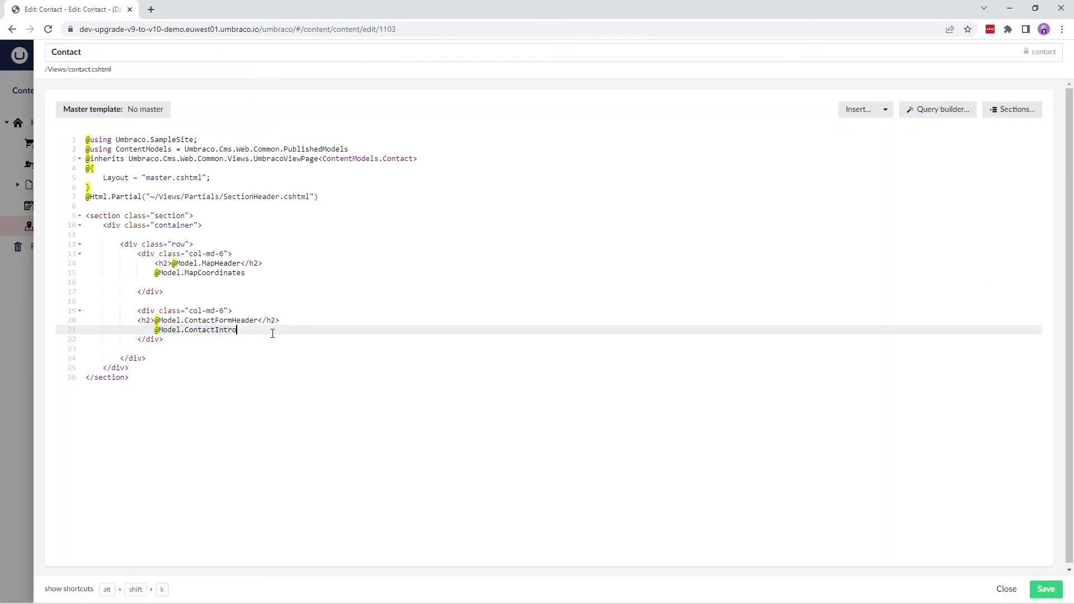
click(1005, 588)
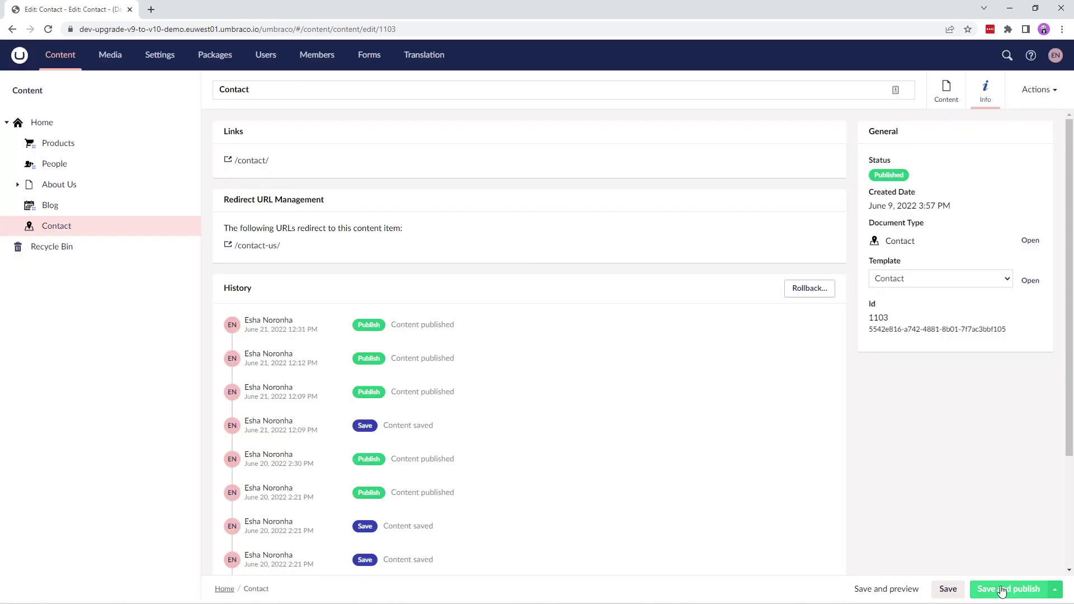
- On the live /contact/ page, fill in the Contact Us form, give consent and submit it
click(249, 162)
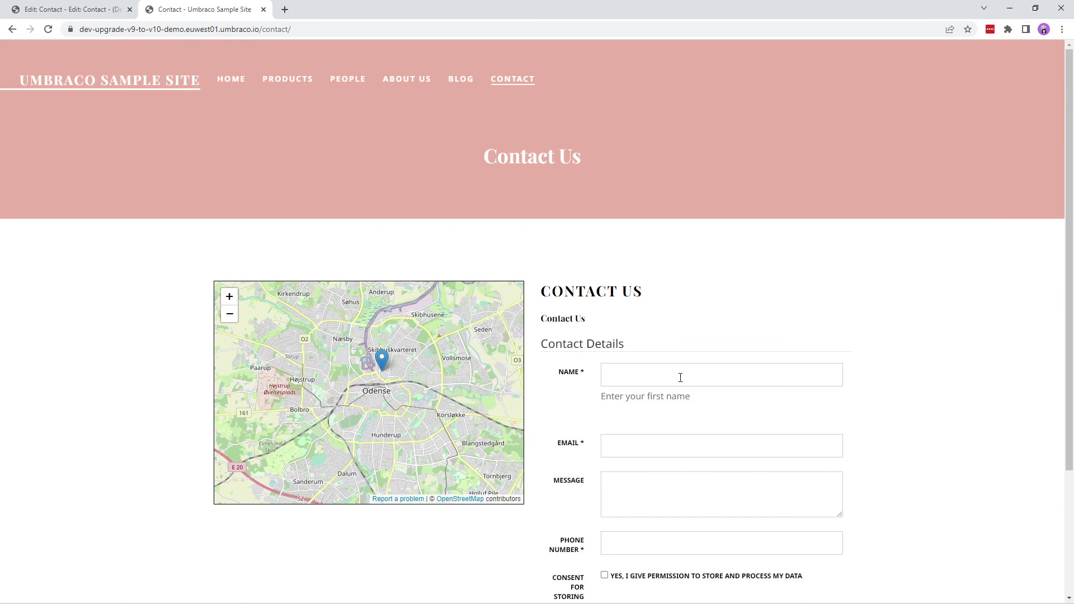
click(680, 378)
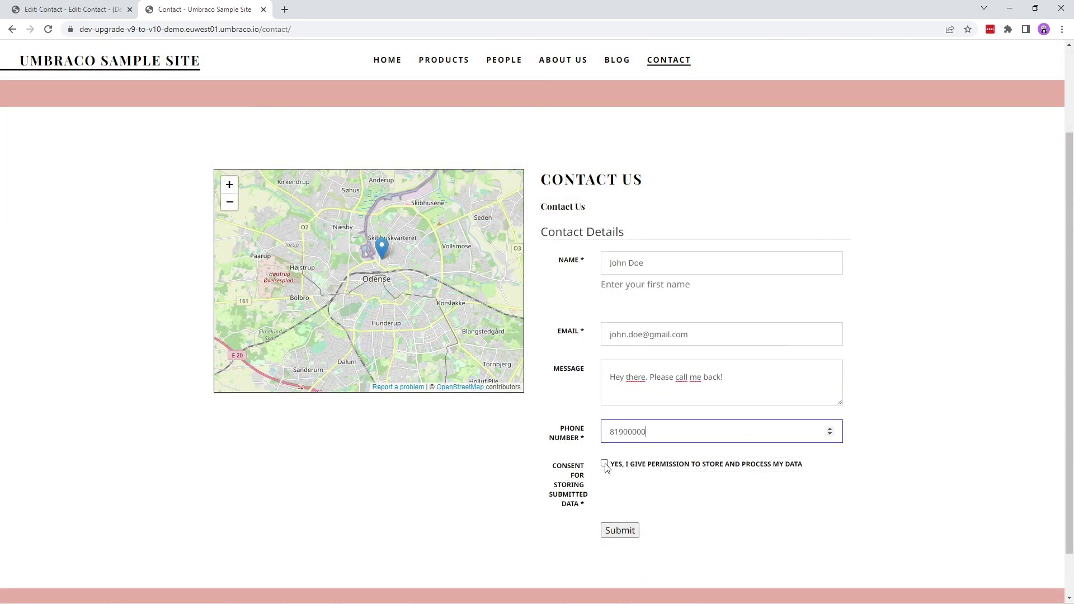
click(604, 464)
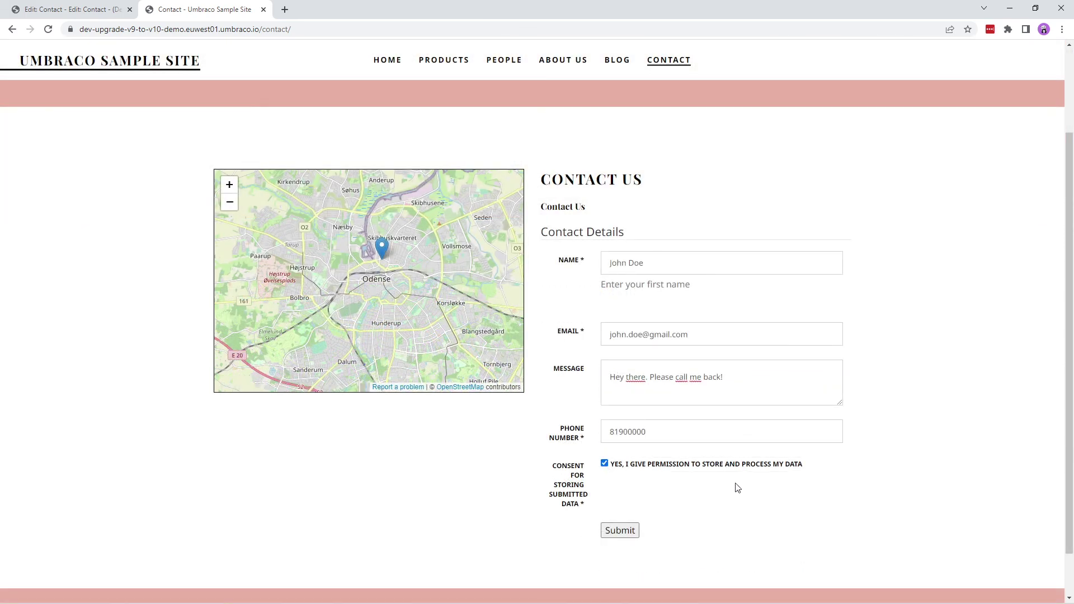
scroll(737, 487, down, 1)
click(621, 479)
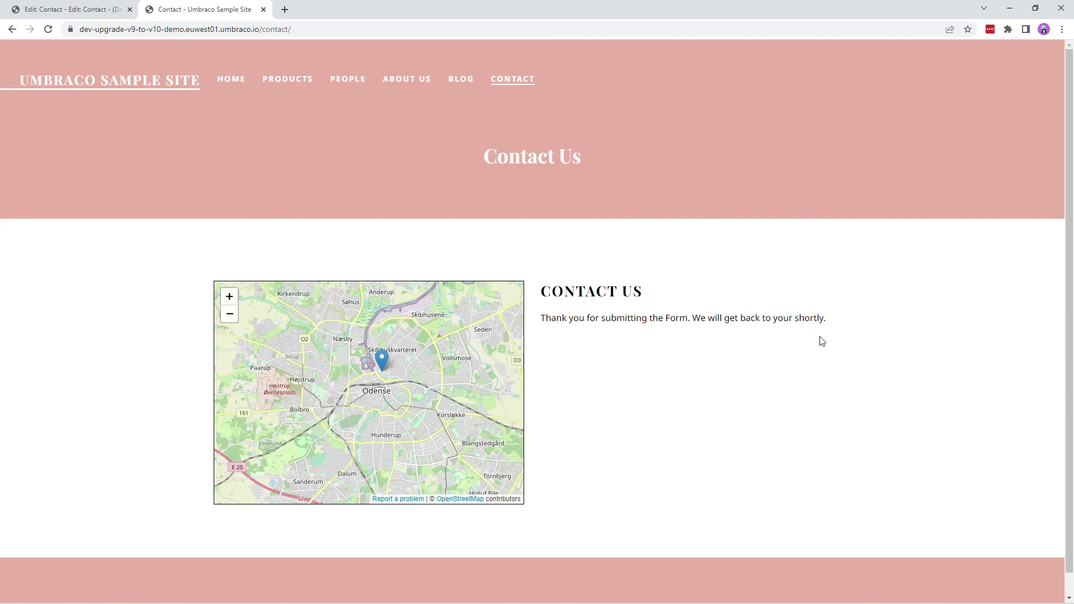
- In the back office Forms section, open the Contact Us form's Entries list
click(113, 6)
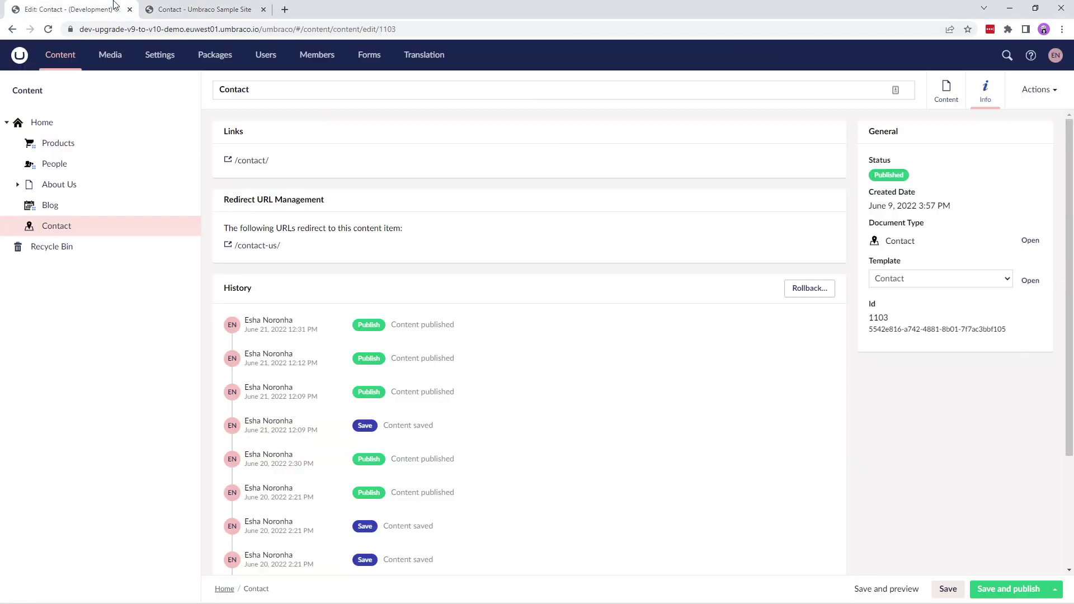
click(376, 60)
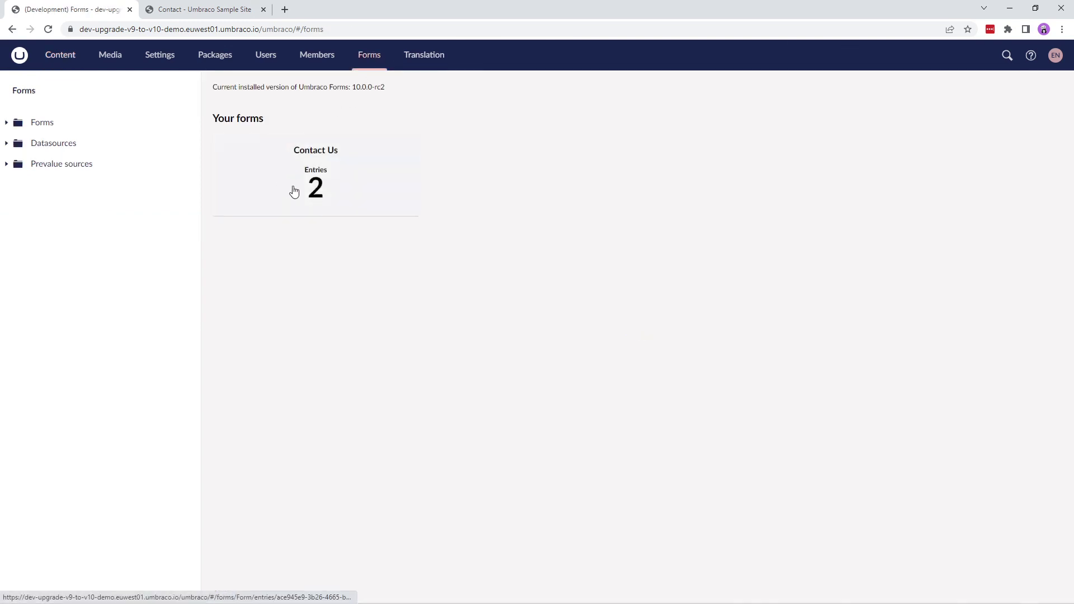
click(7, 123)
click(52, 143)
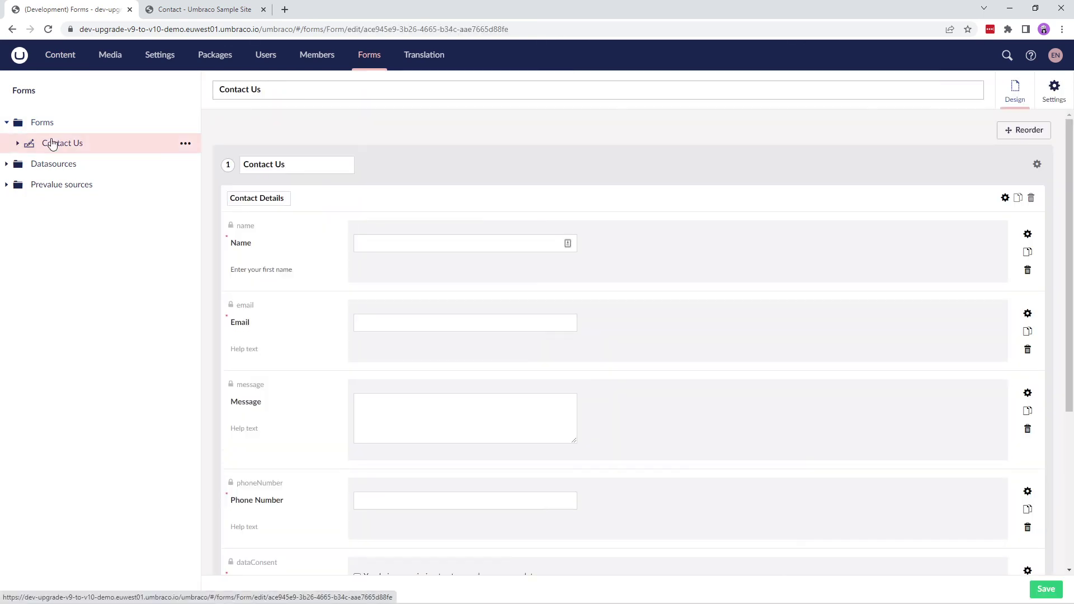
click(18, 143)
click(76, 168)
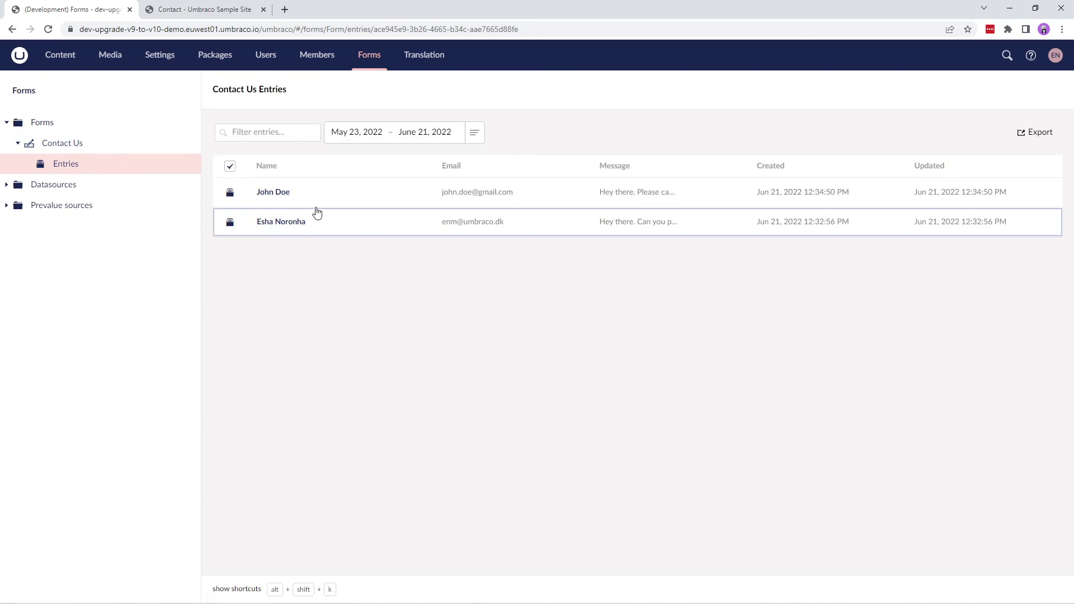
- Switch back to the live contact page showing the thank-you message
click(232, 17)
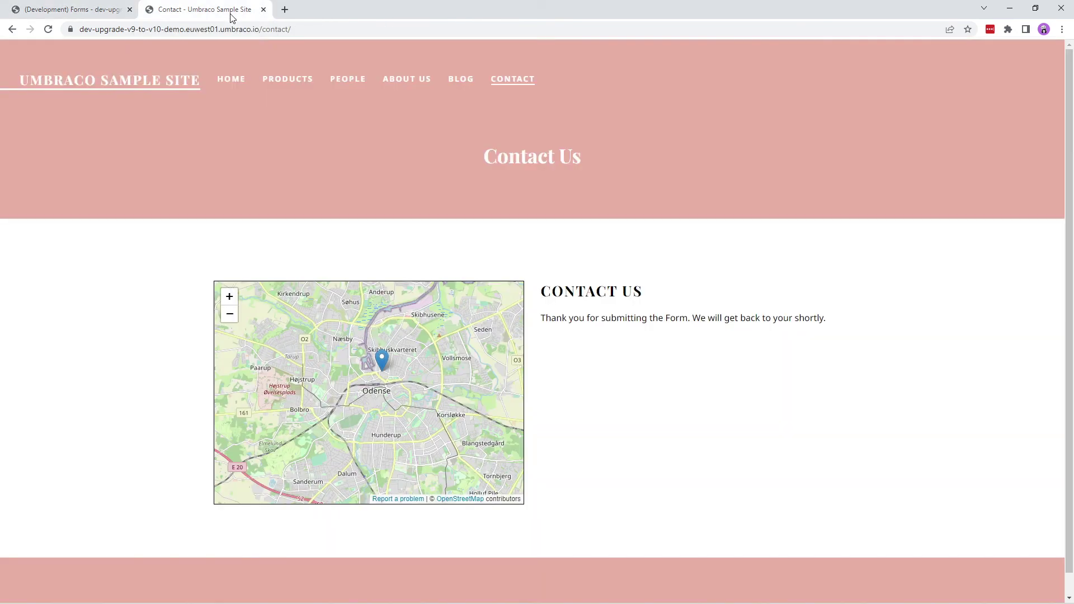